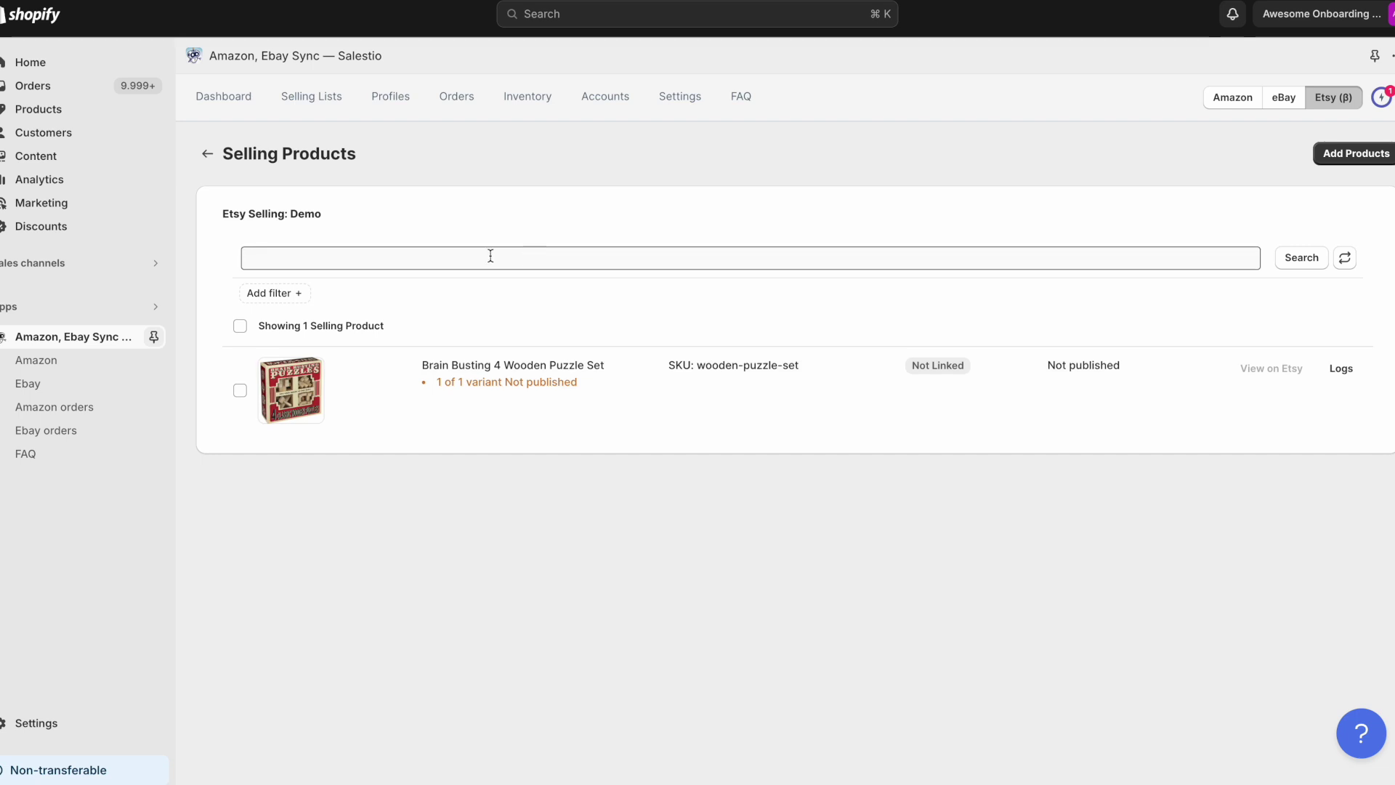
Send the Brain Busting 4 Wooden Puzzle Set to Etsy and review the latest submission error in its logs
left_click(241, 390)
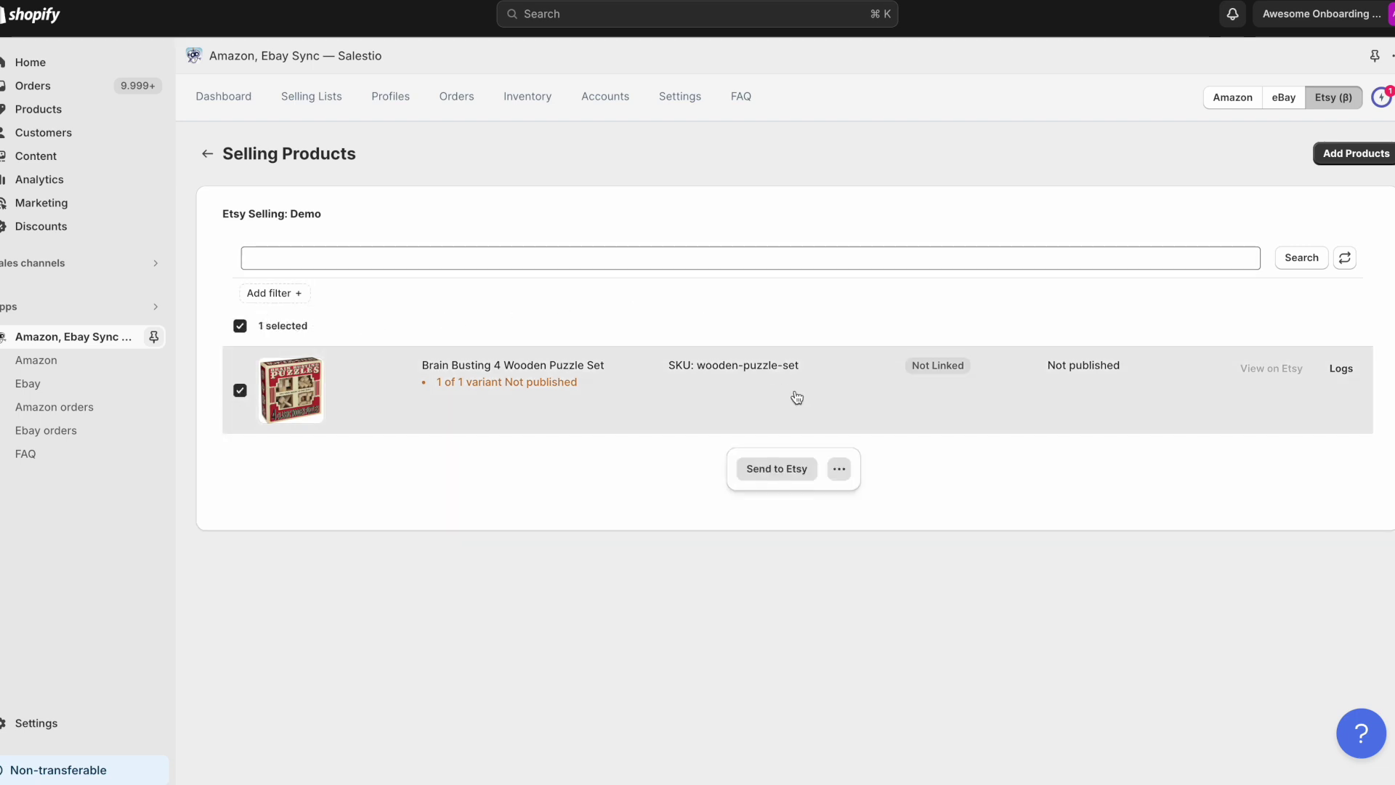
left_click(801, 471)
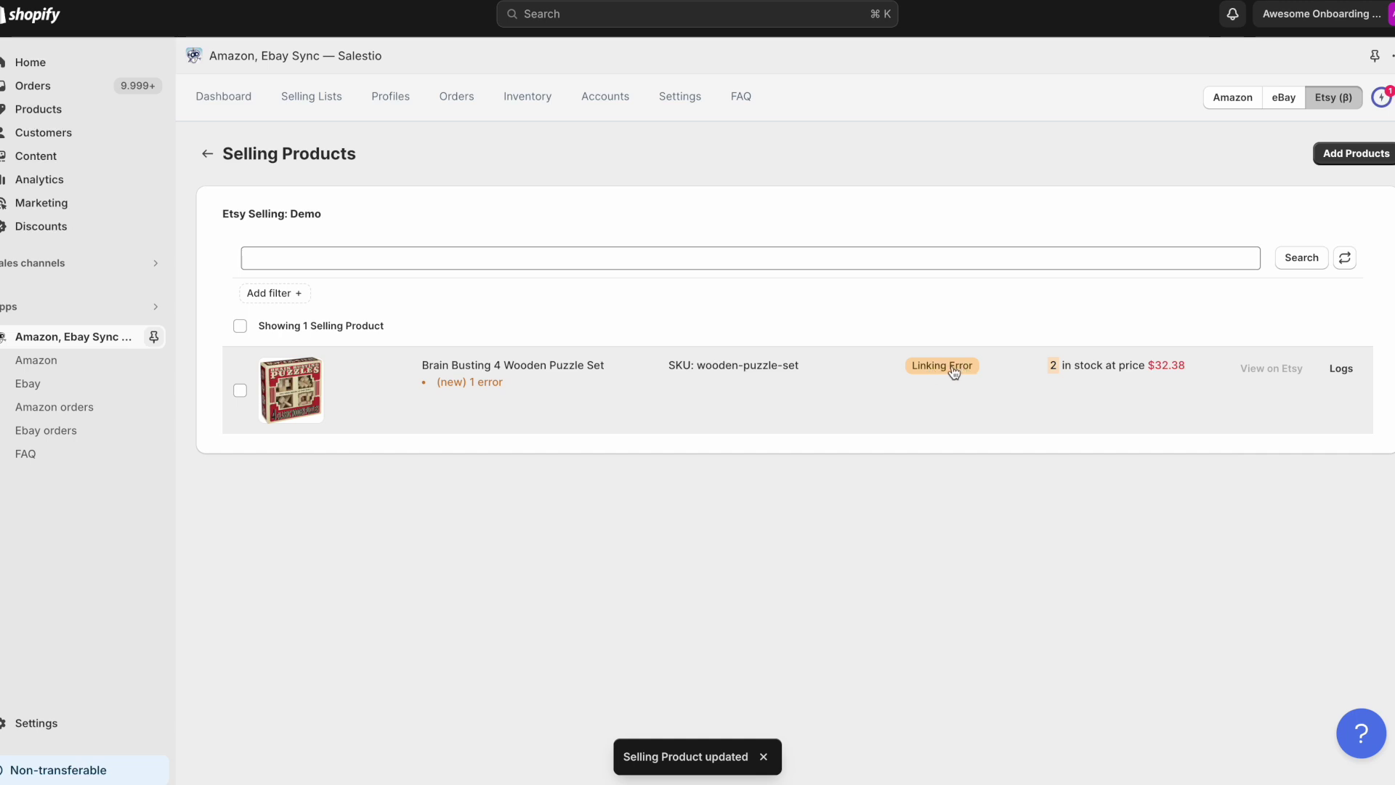
left_click(1349, 368)
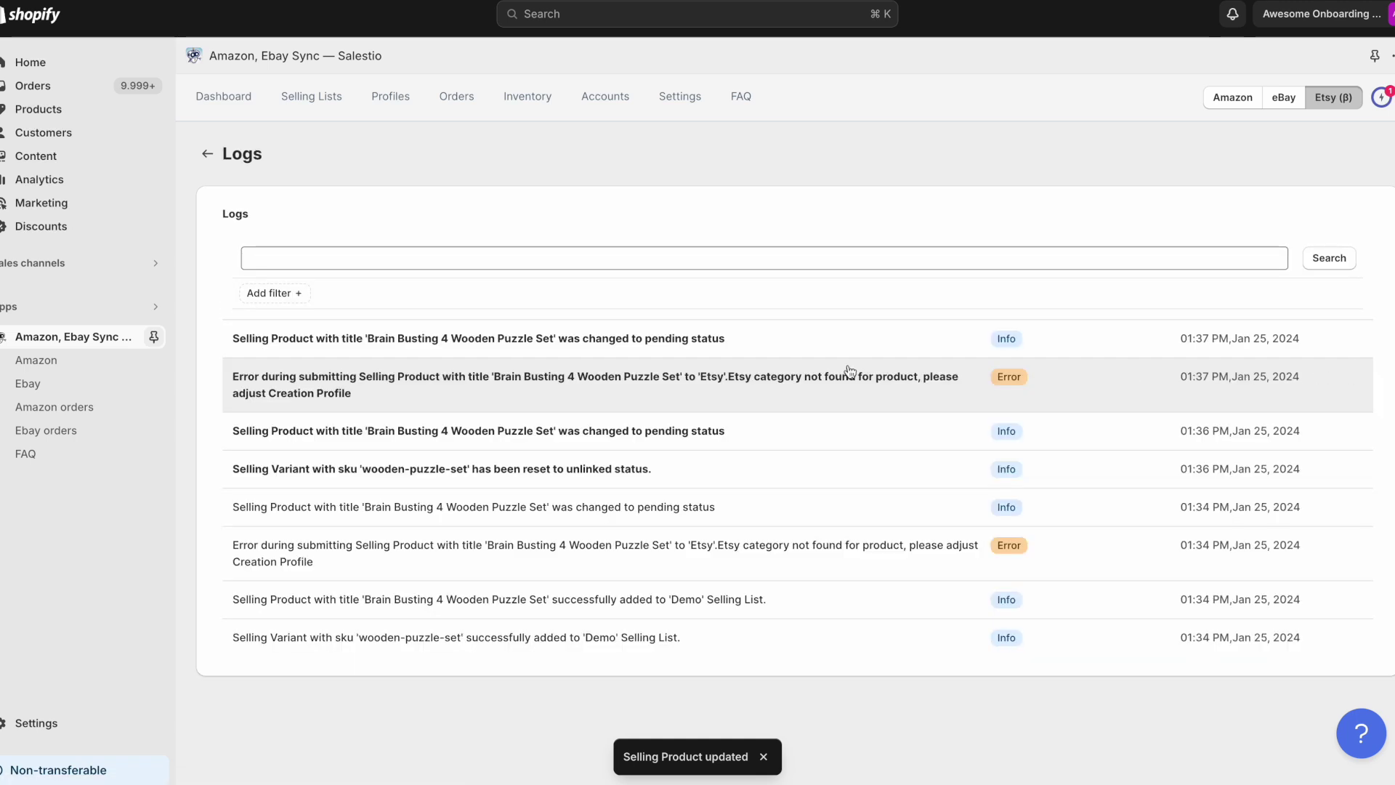
left_click_drag(227, 376, 367, 406)
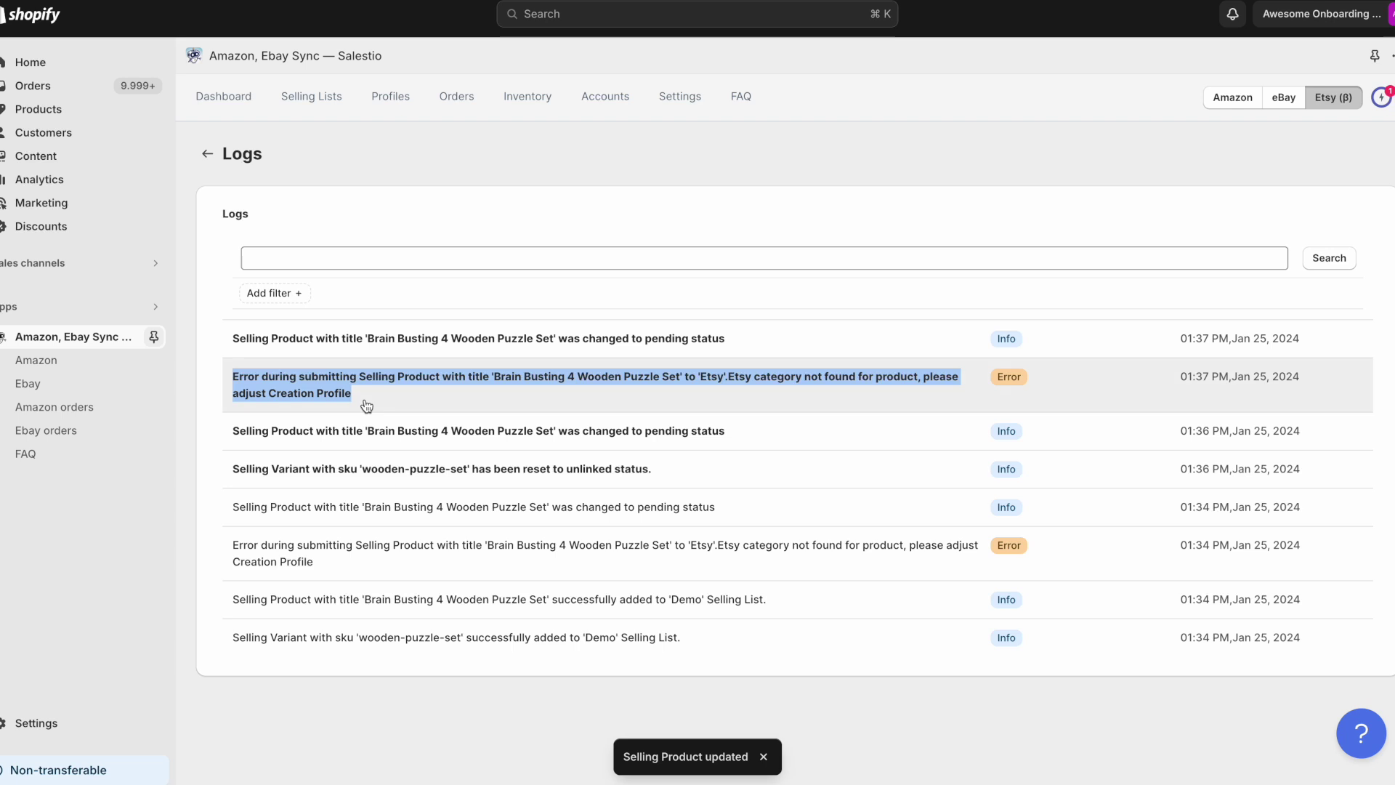
left_click(208, 155)
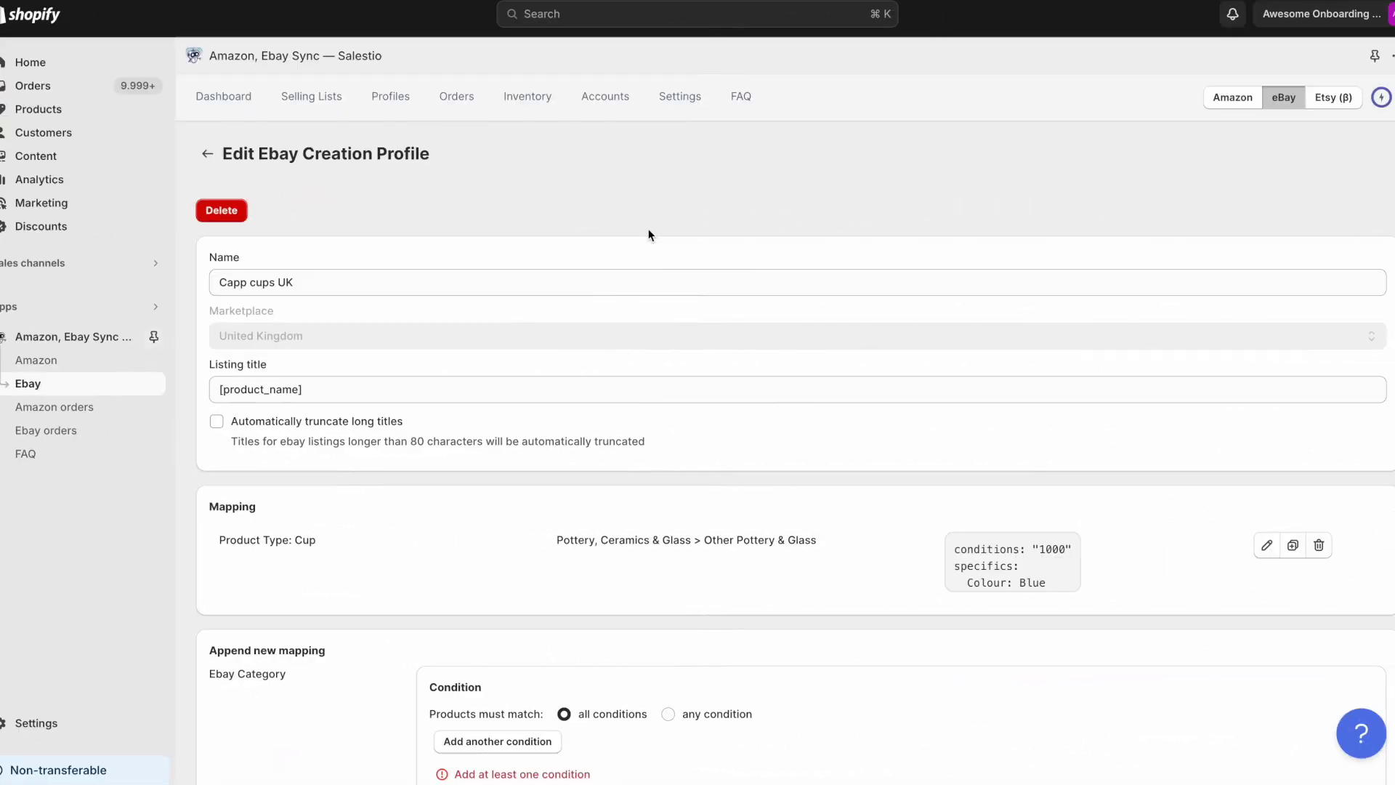
Edit the Cup product type mapping in the eBay creation profile, setting Production Technique to Lampwork
scroll(630, 394, "down", 3)
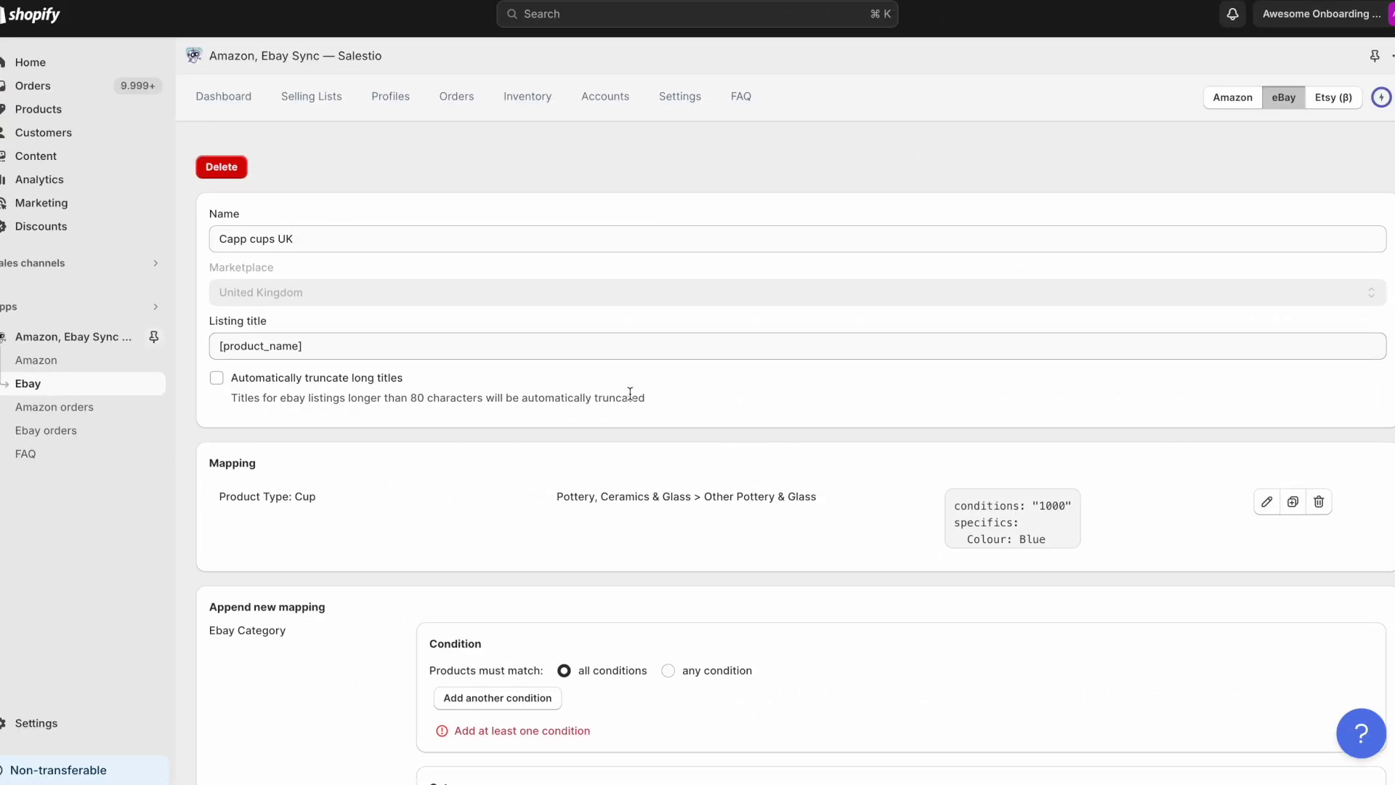
left_click(1267, 356)
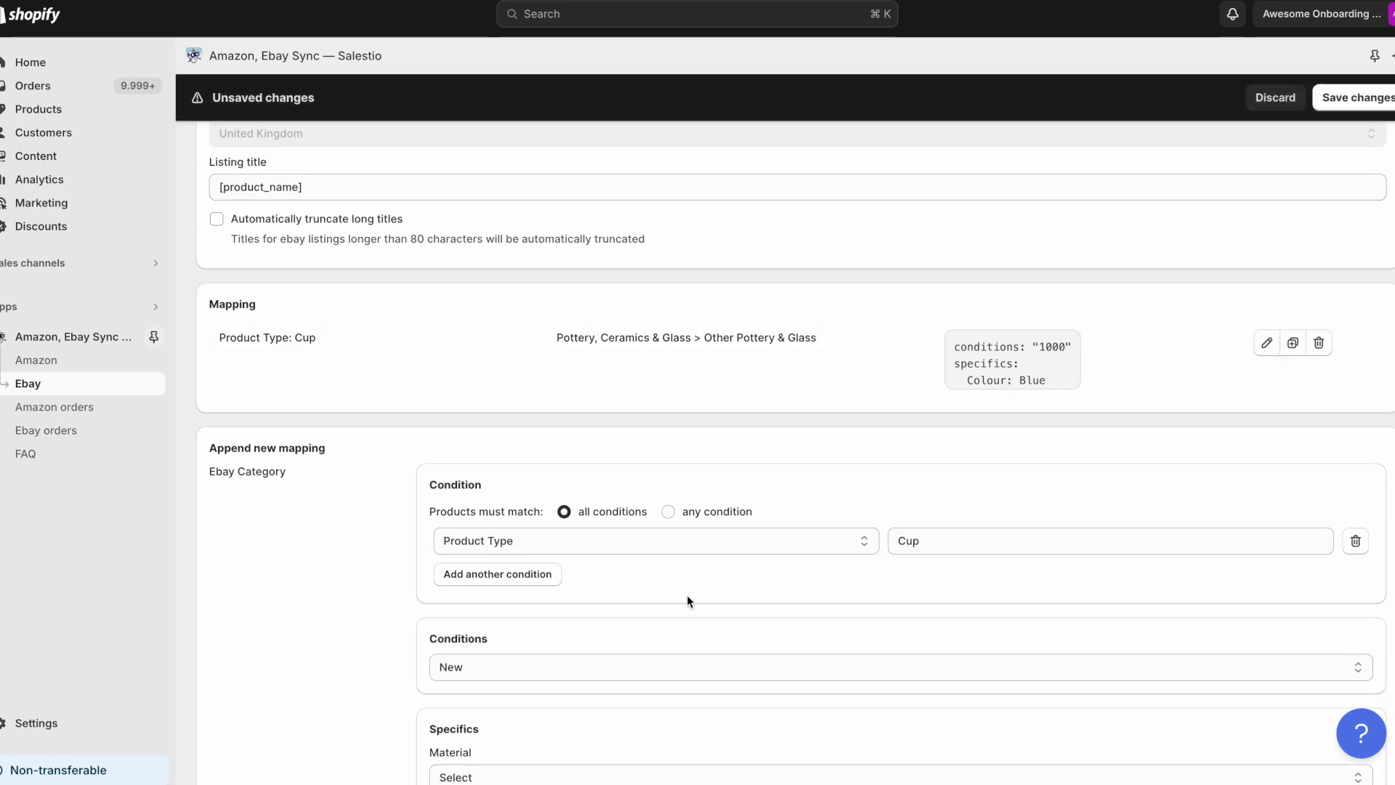
scroll(687, 595, "down", 5)
scroll(523, 558, "down", 3)
left_click(509, 381)
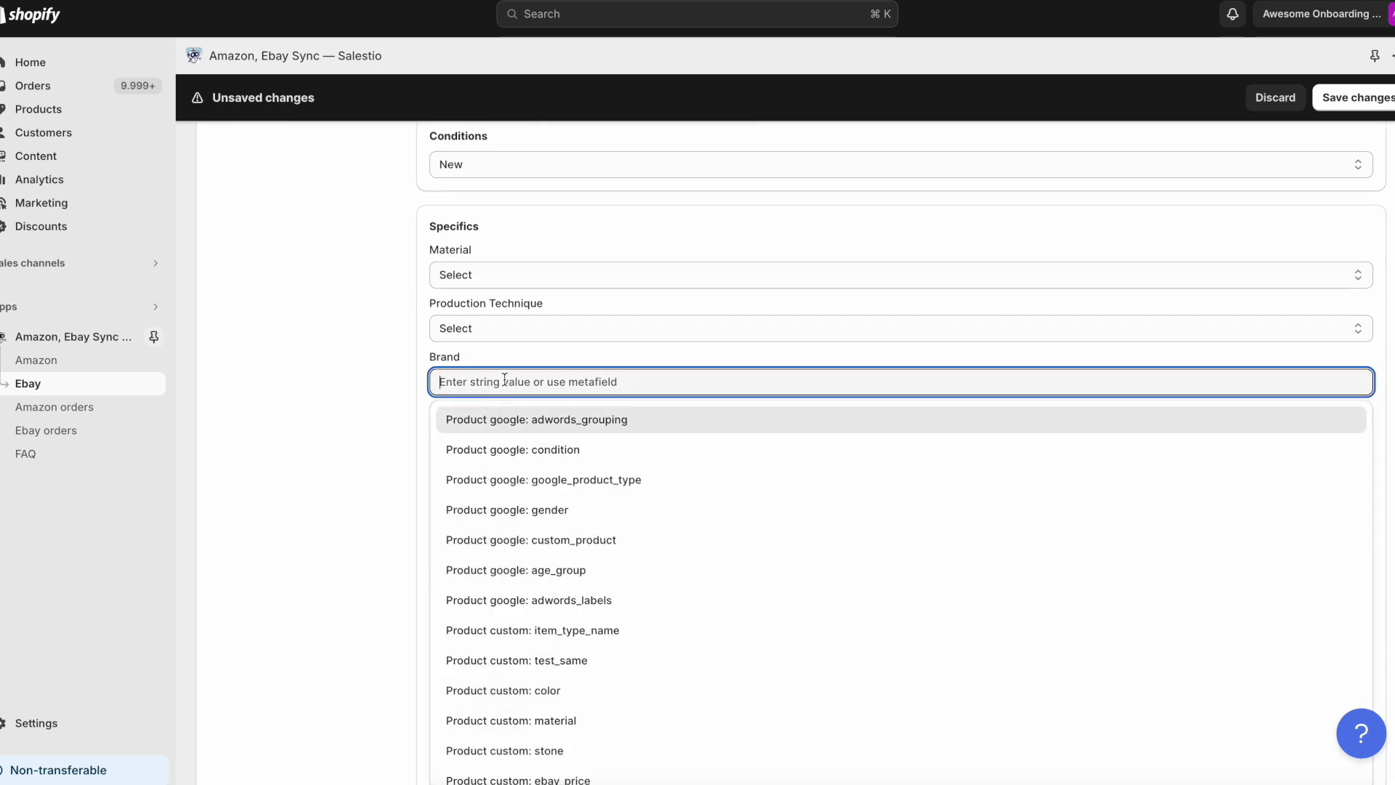
left_click(503, 368)
left_click(500, 324)
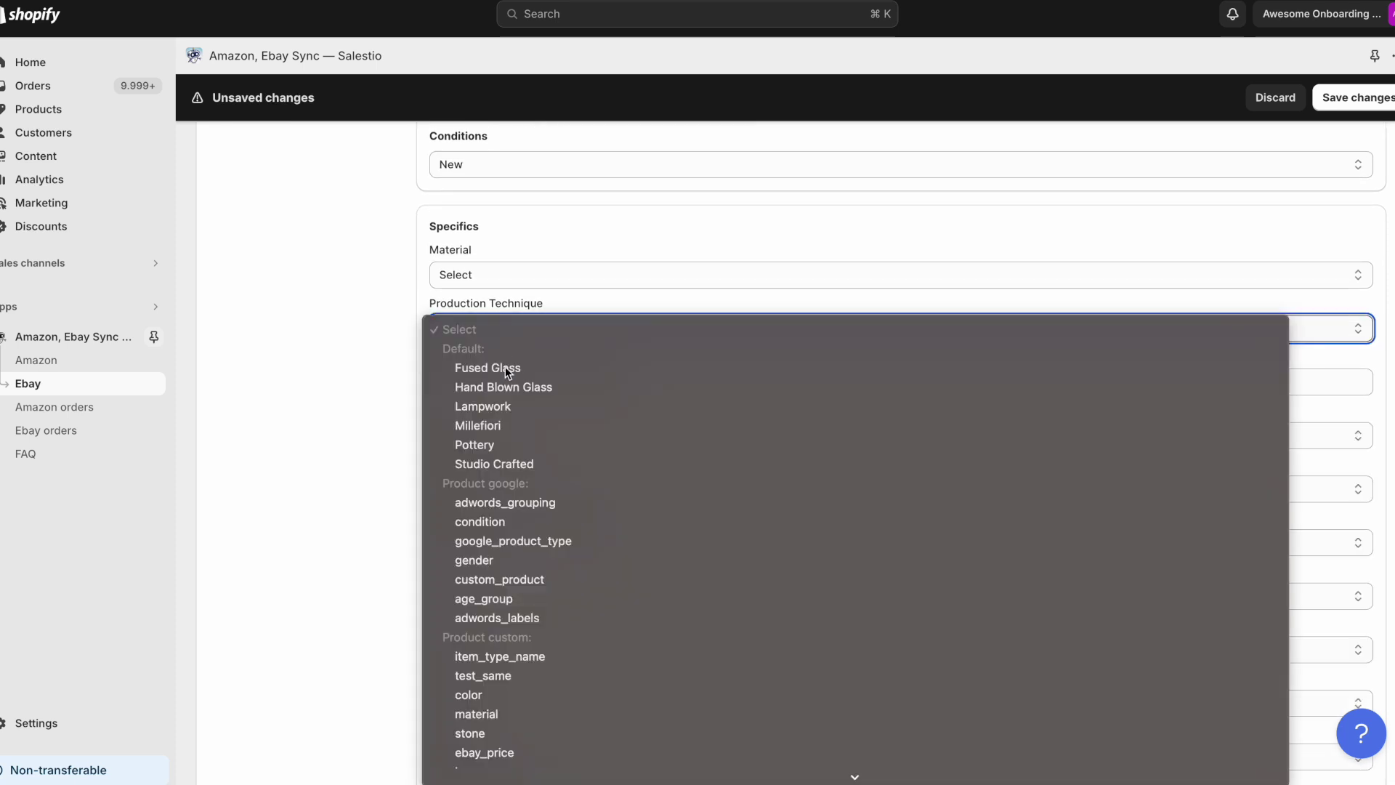
left_click(512, 401)
Set the Cup mapping's Material to Clay and update the mapping
left_click(504, 280)
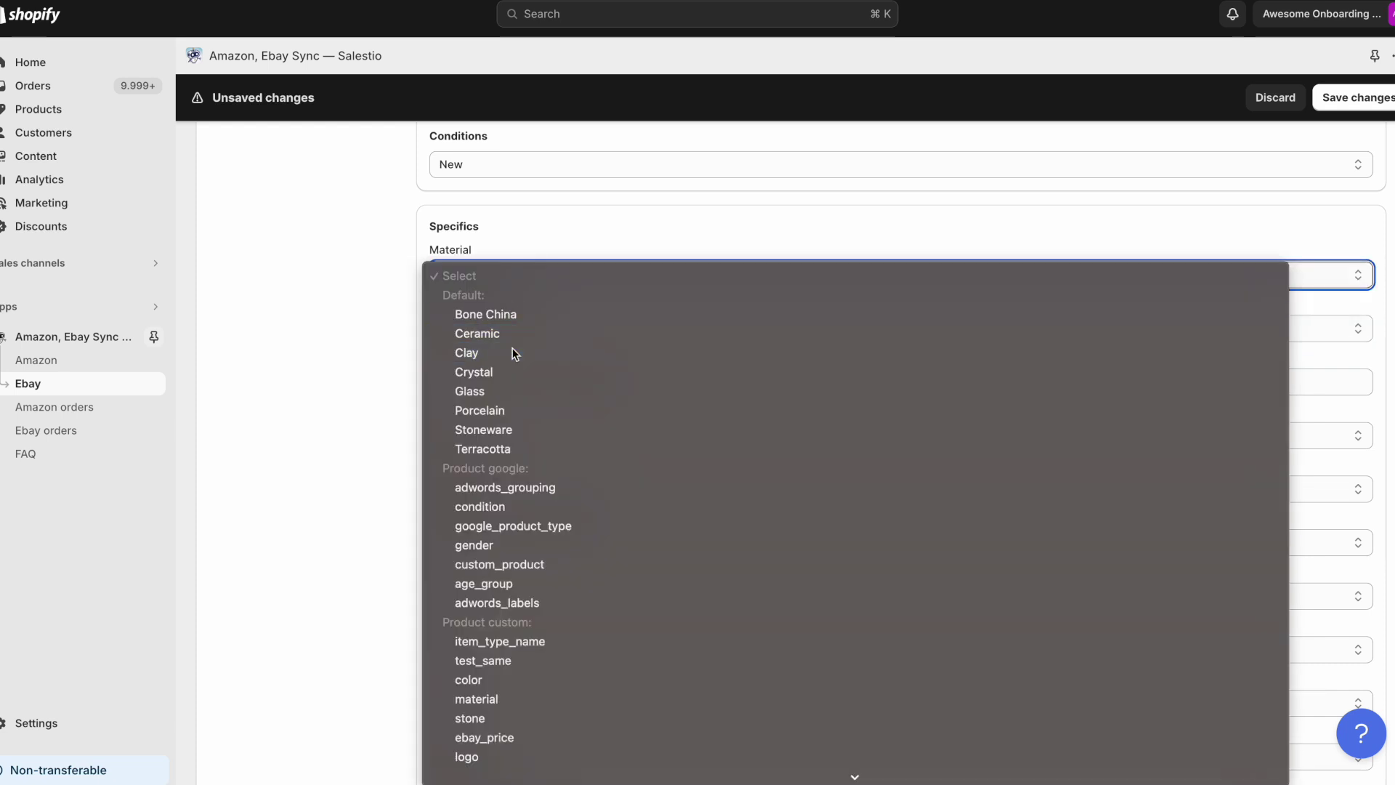
left_click(514, 353)
scroll(391, 442, "up", 5)
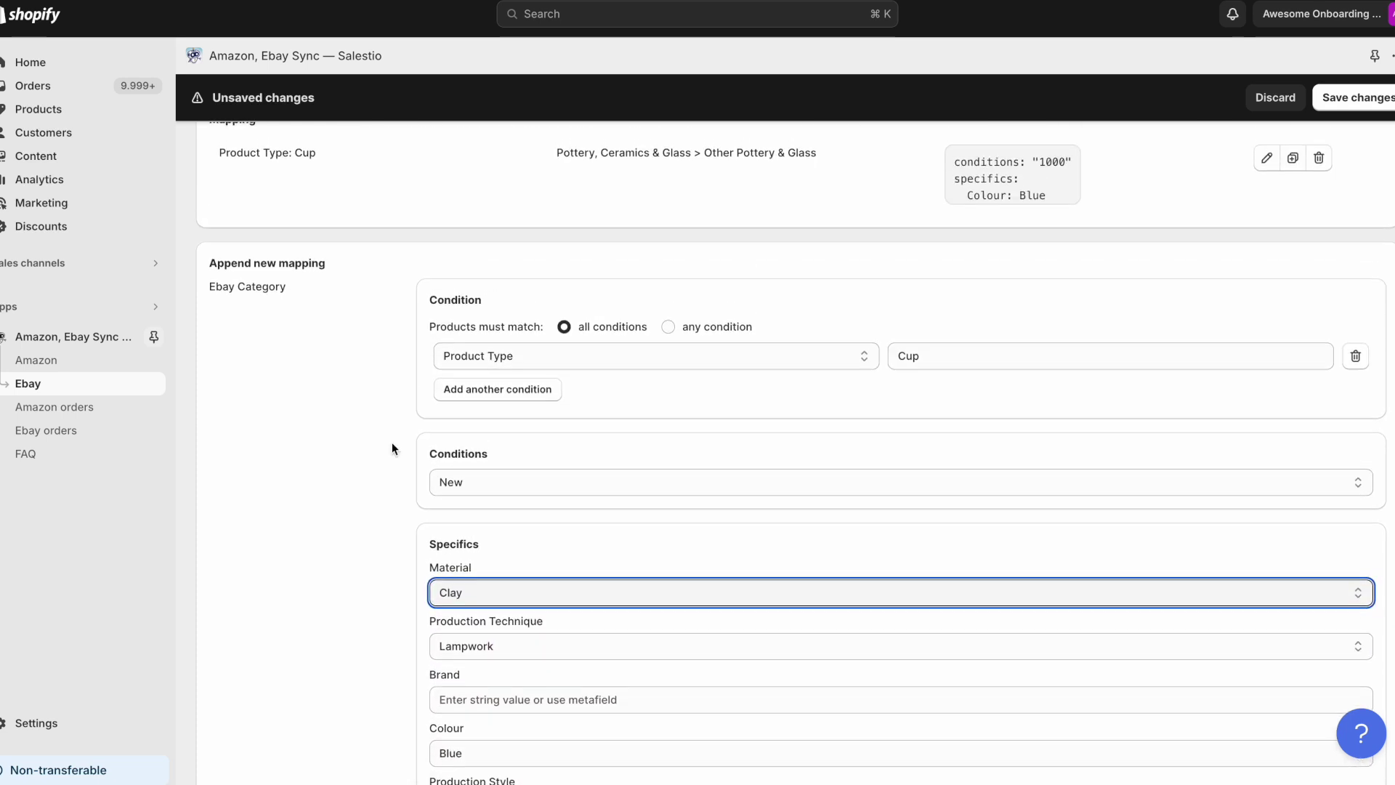
scroll(470, 582, "down", 10)
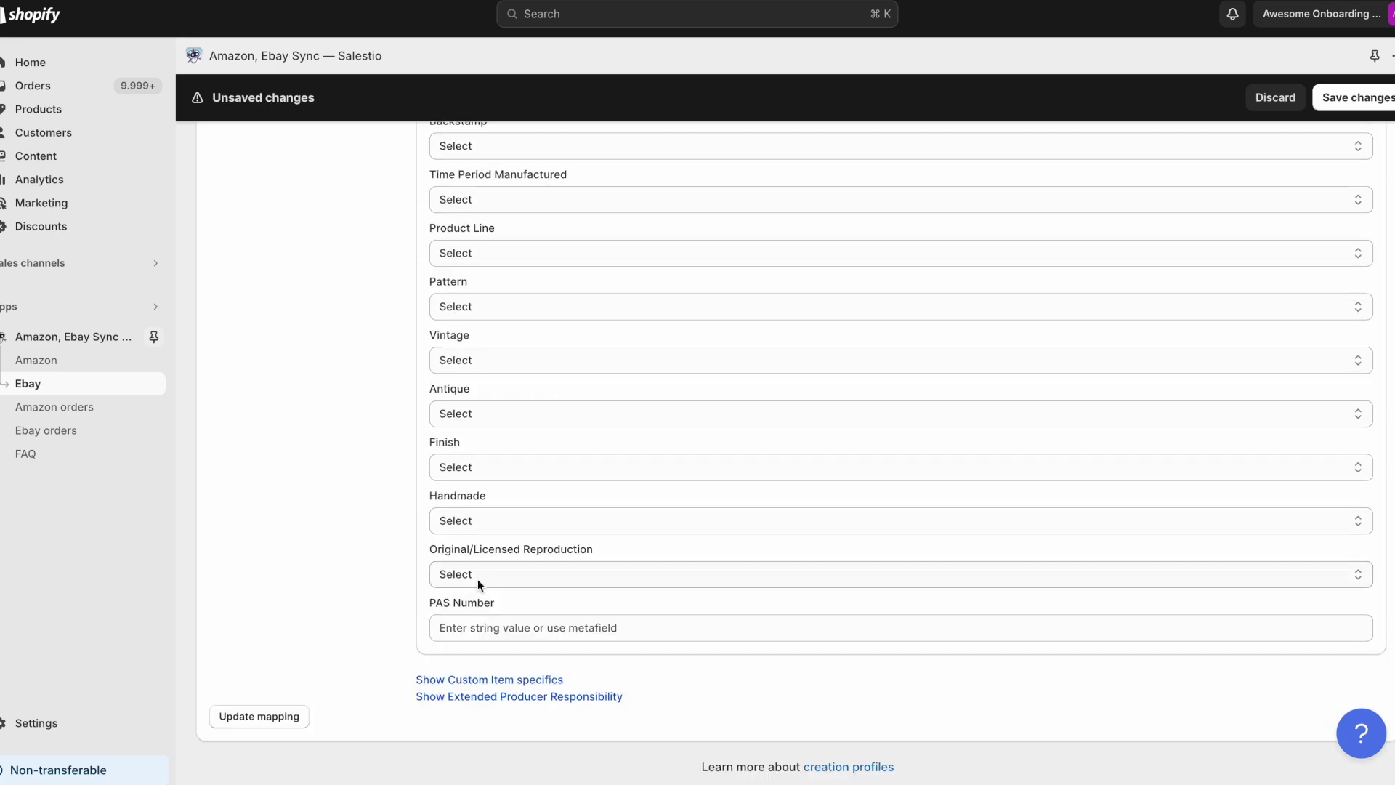
left_click(290, 720)
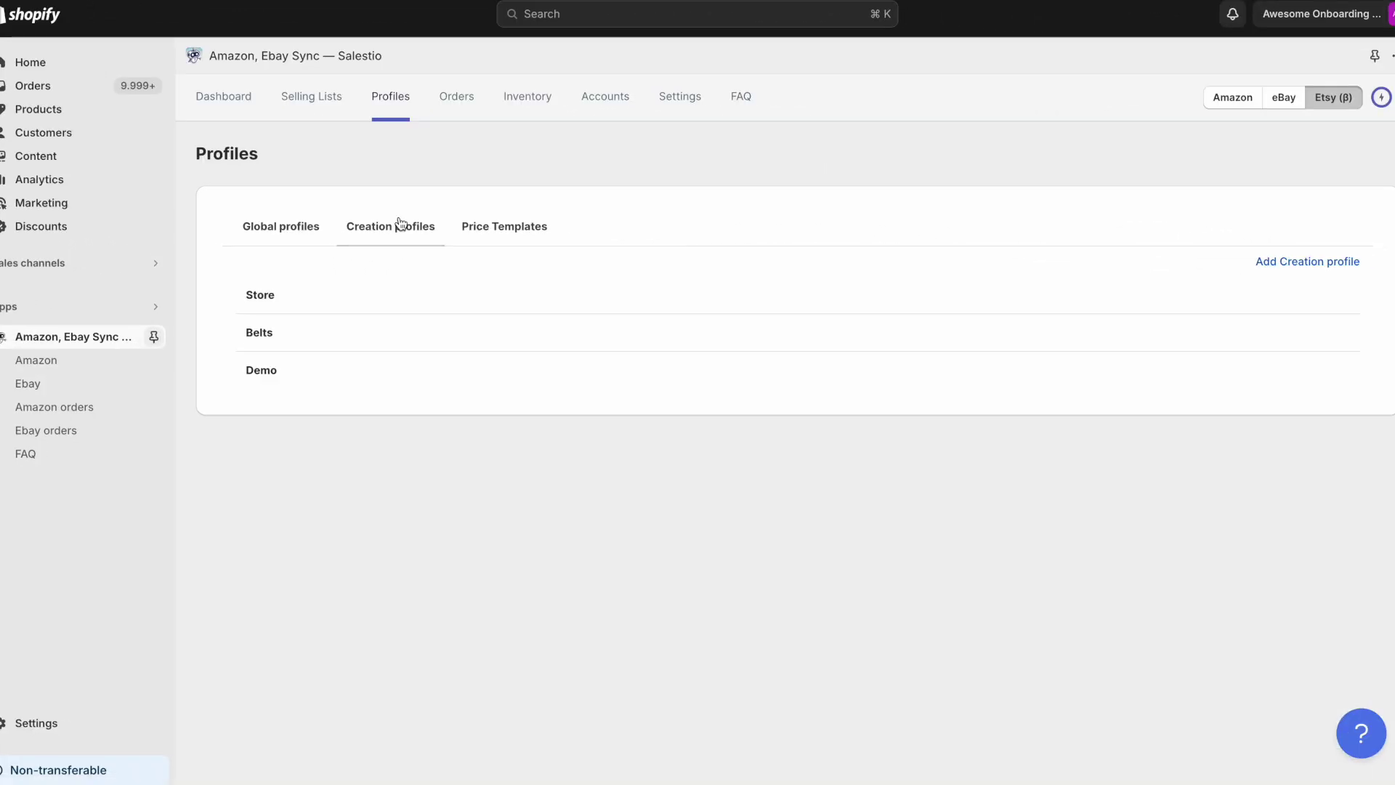
Start a new Etsy creation profile and name it Games
left_click(1297, 265)
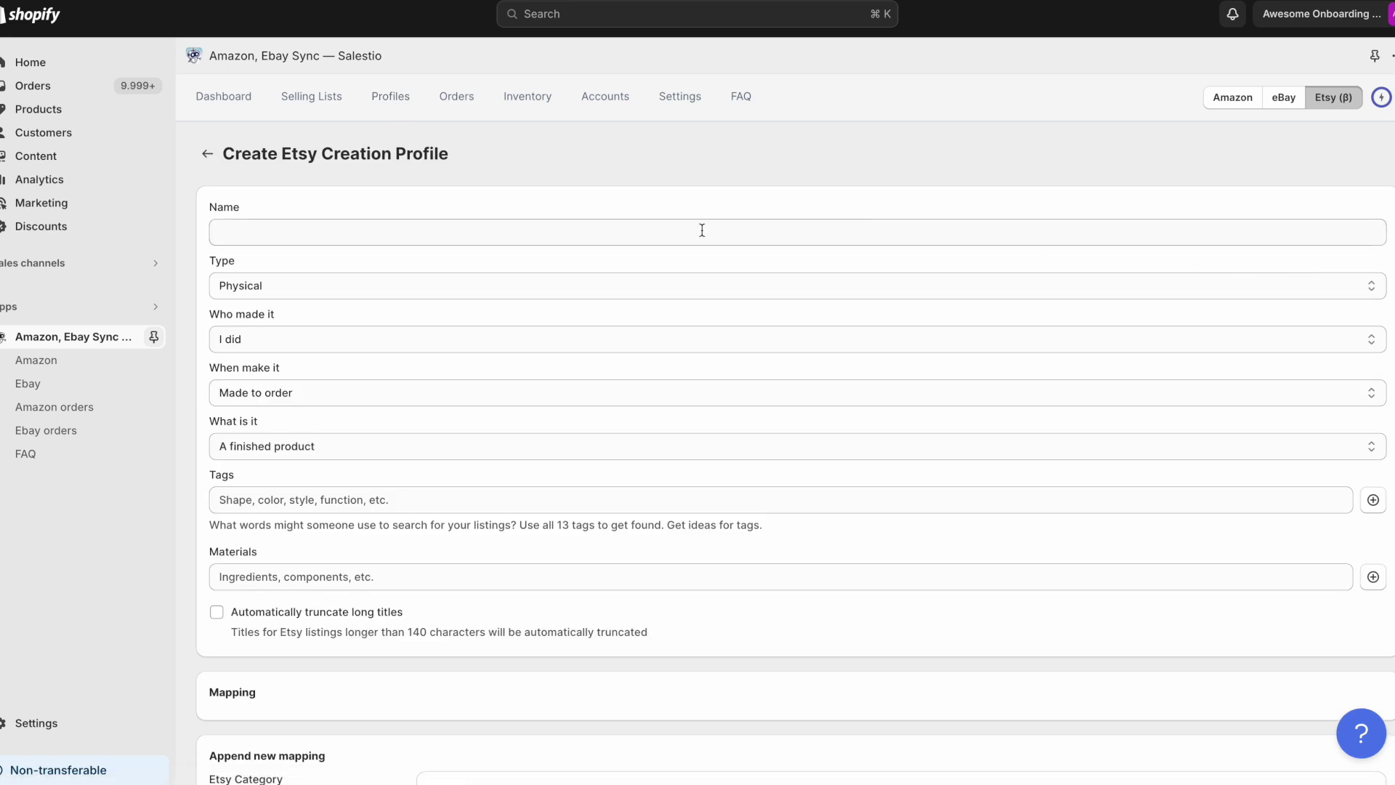
left_click(637, 228)
type("Gam")
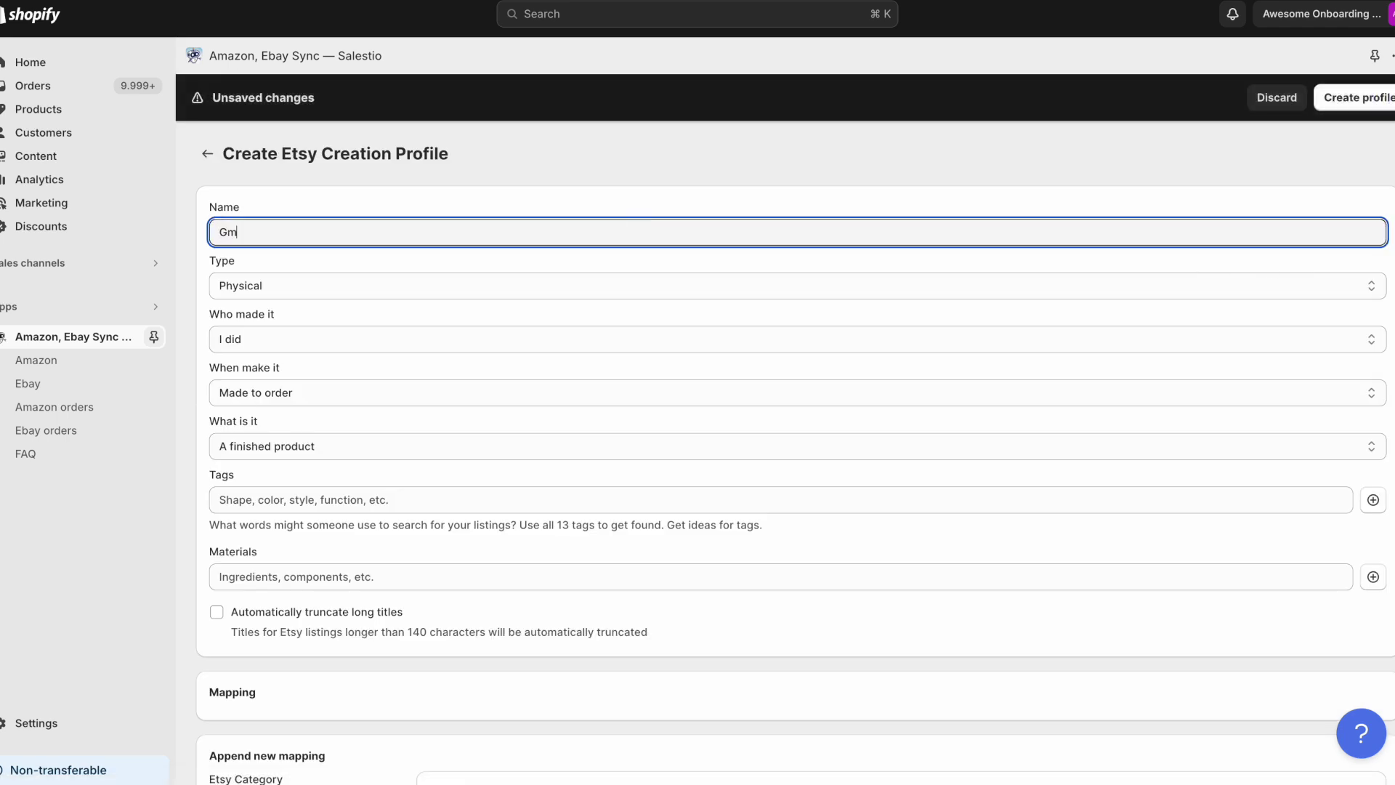
key("BackSpace")
type("ames")
Add a mapping condition that matches products whose Product Type is Card game
scroll(662, 436, "down", 5)
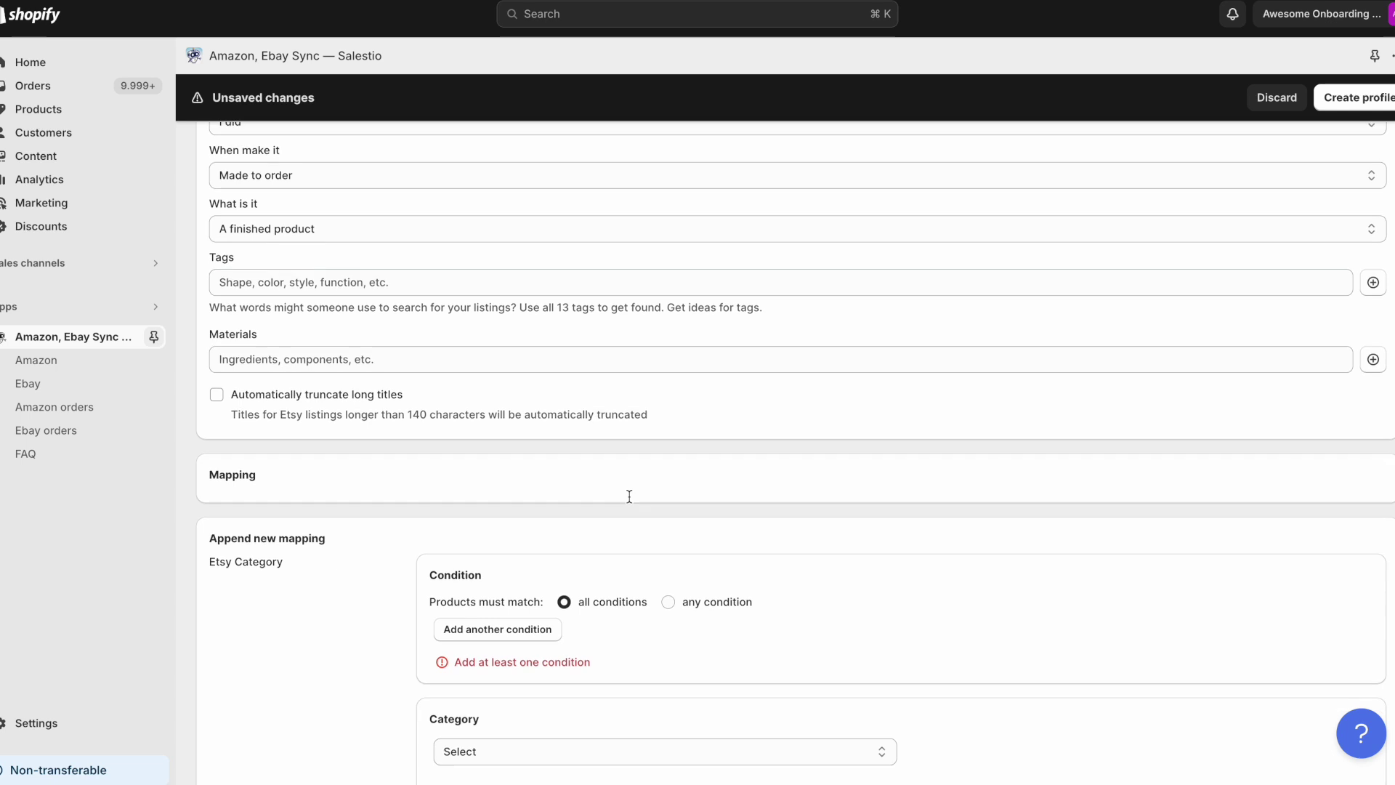
left_click(558, 534)
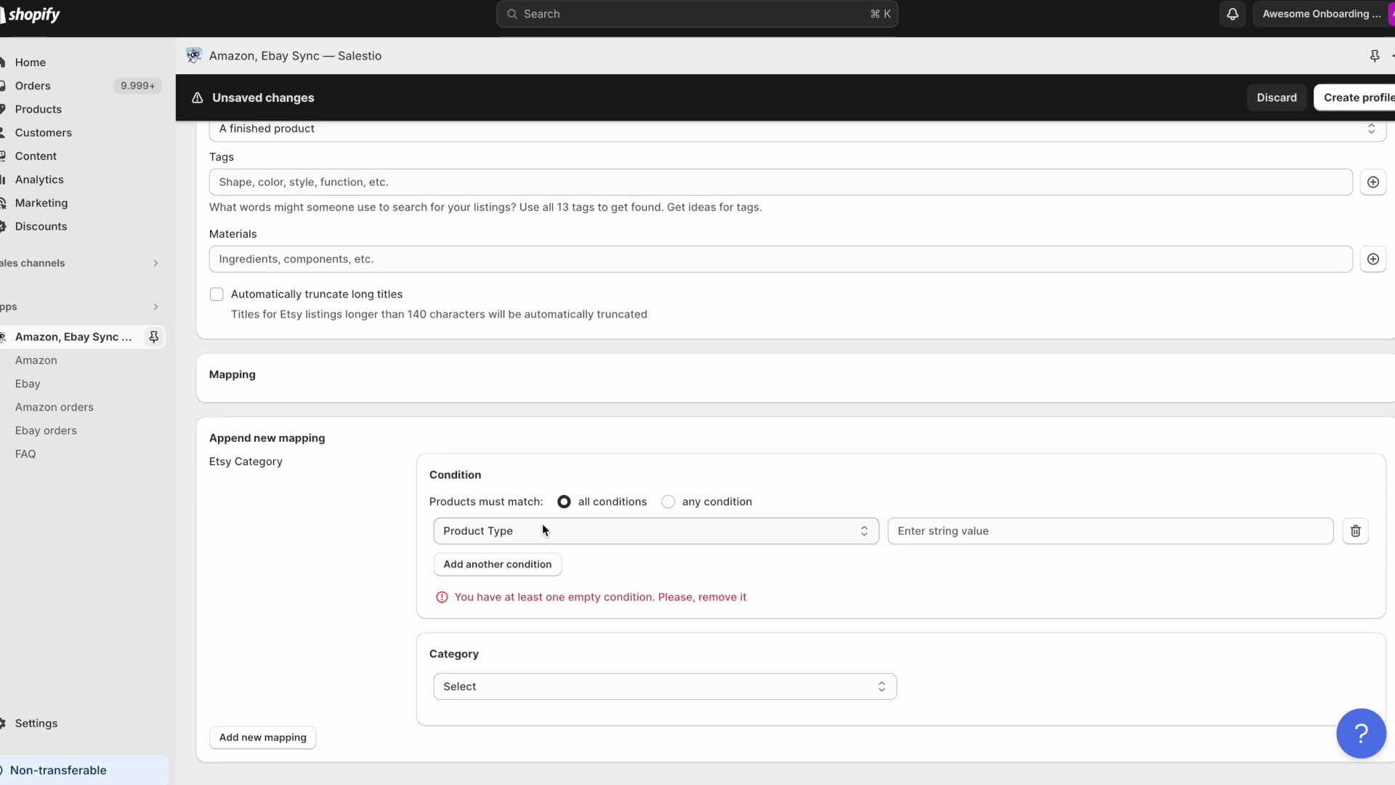
left_click(988, 530)
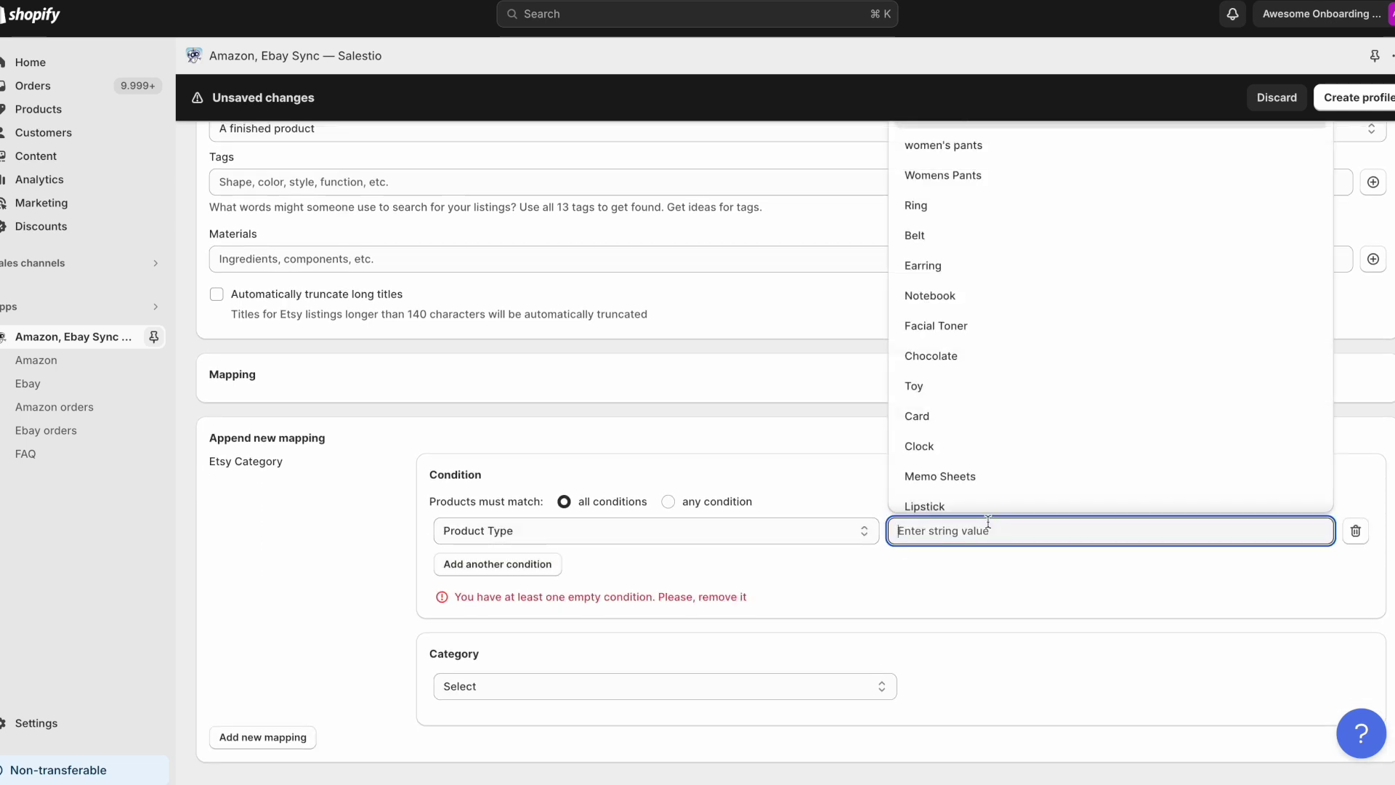
type("game")
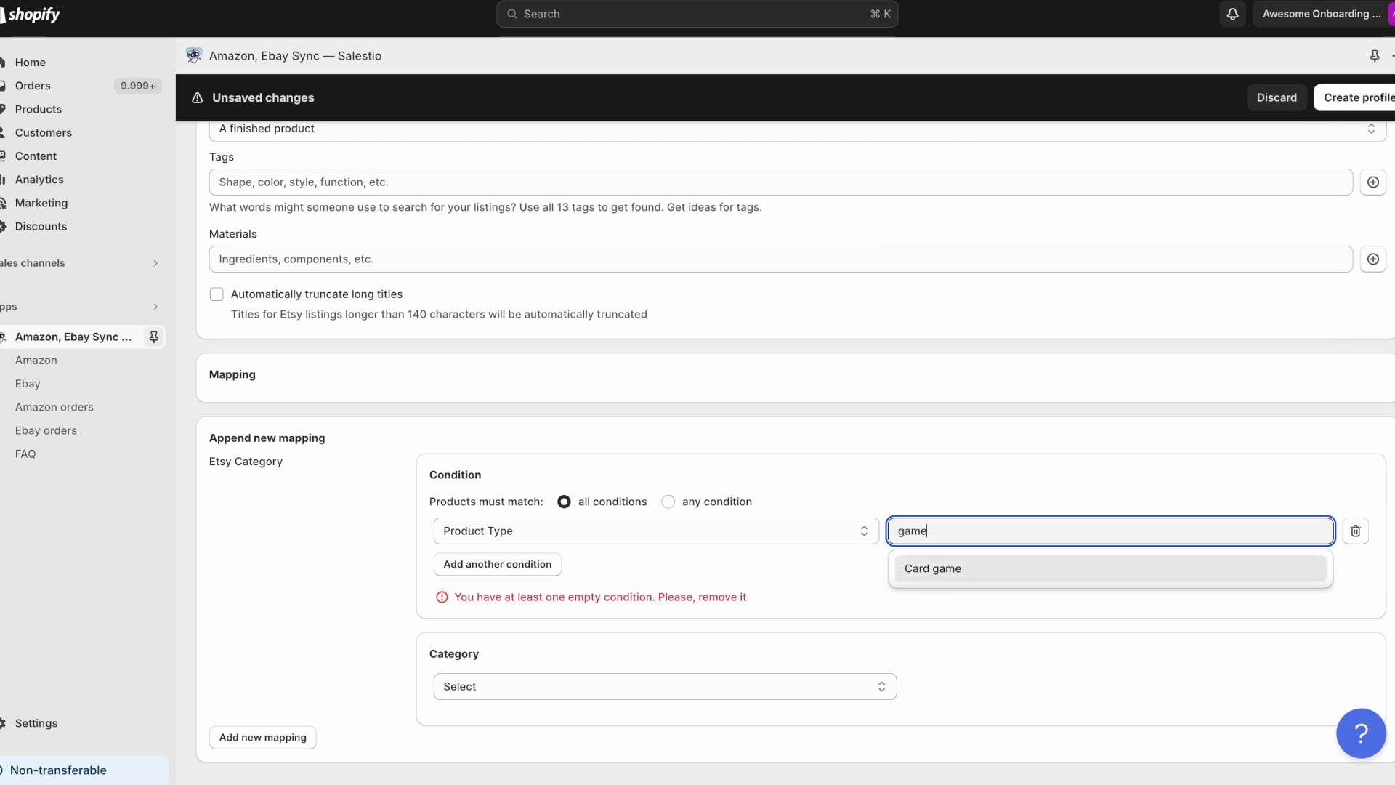
left_click(976, 569)
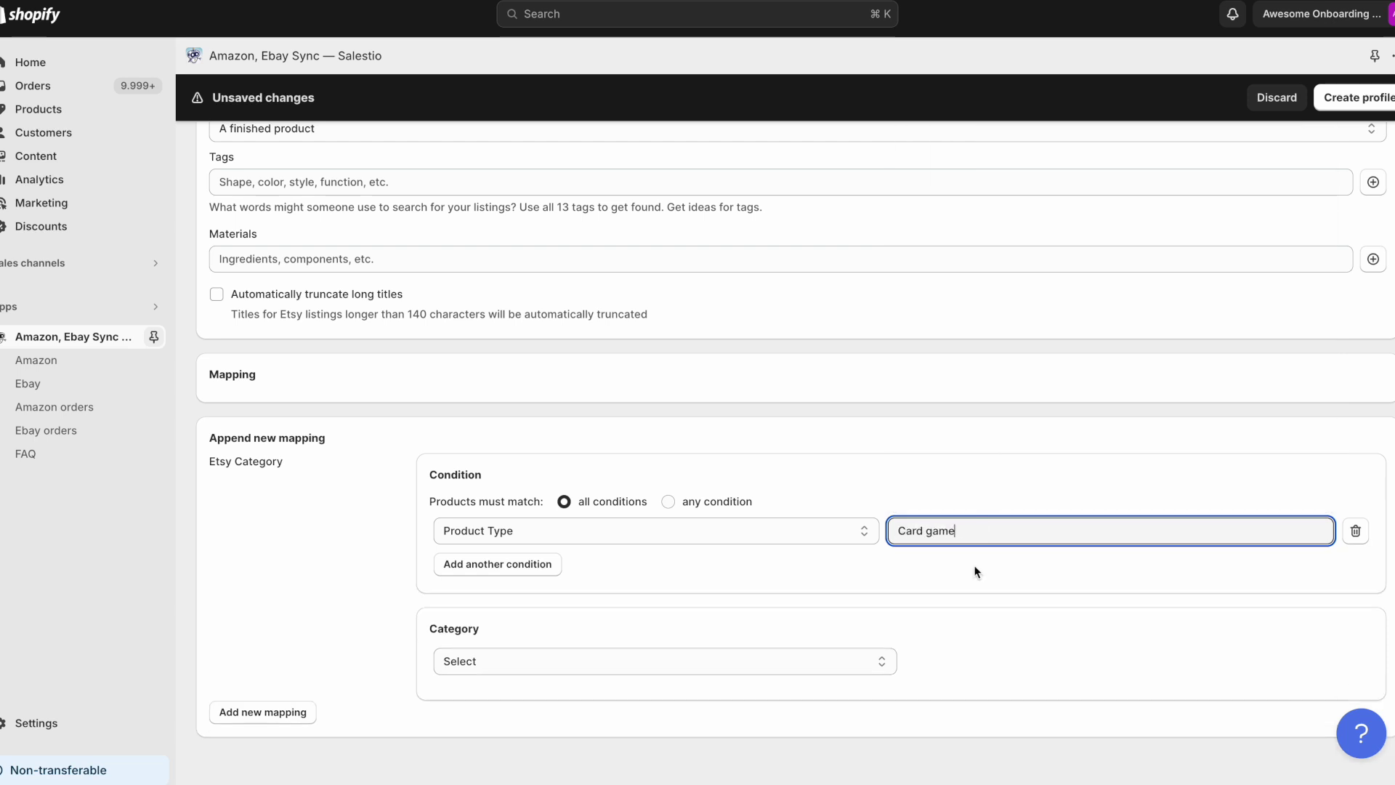
Set the mapping's Etsy category to Toys & Games > Games & Puzzles > Board Games > Checkers
left_click(542, 663)
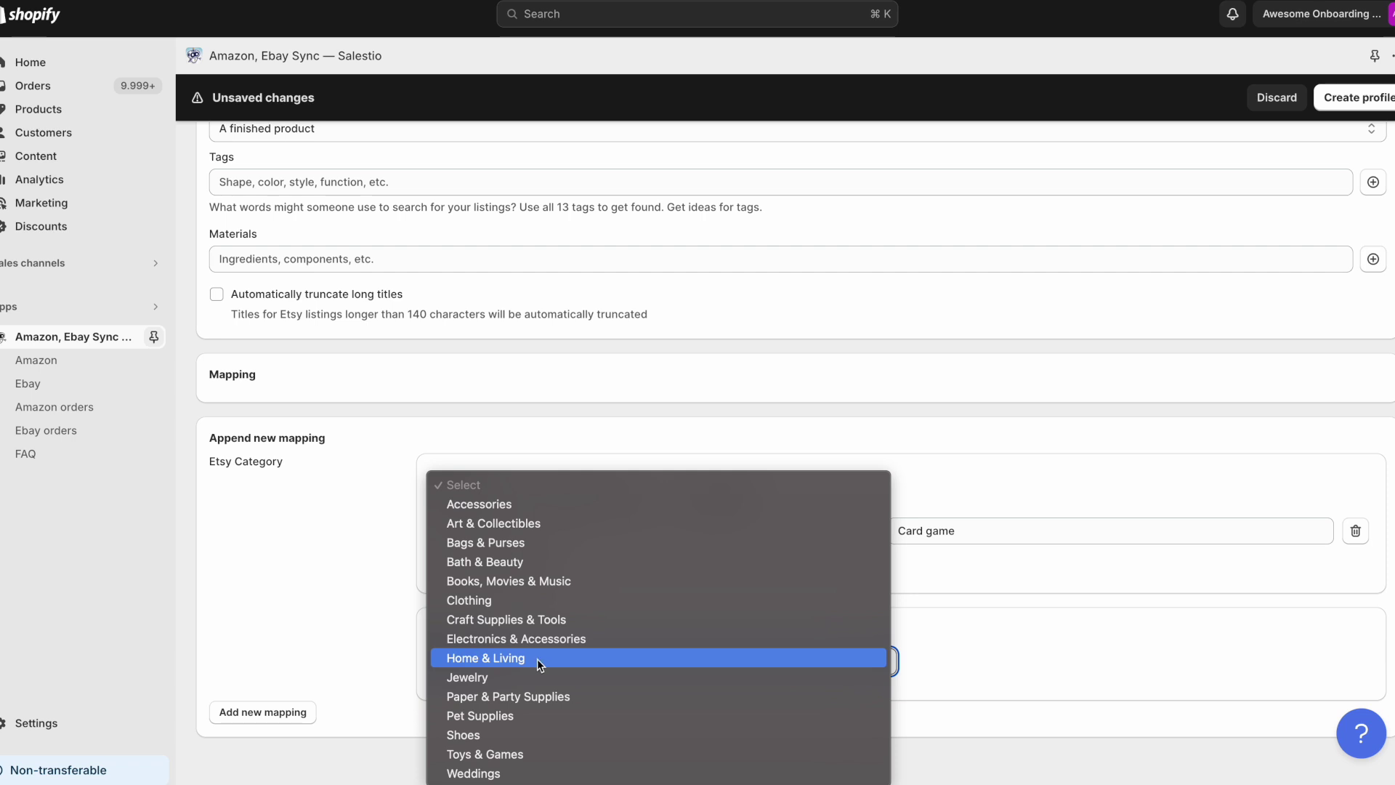
left_click(522, 752)
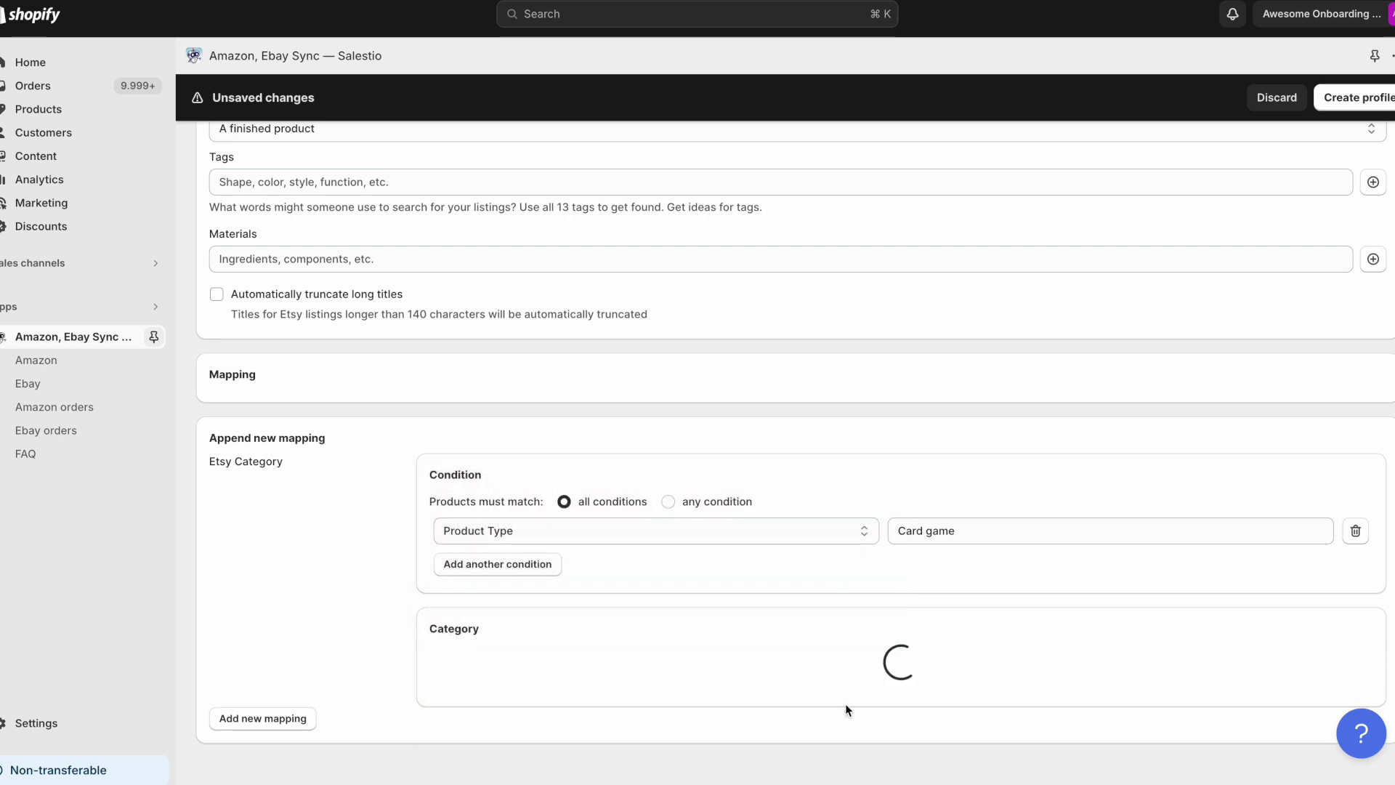
left_click(963, 668)
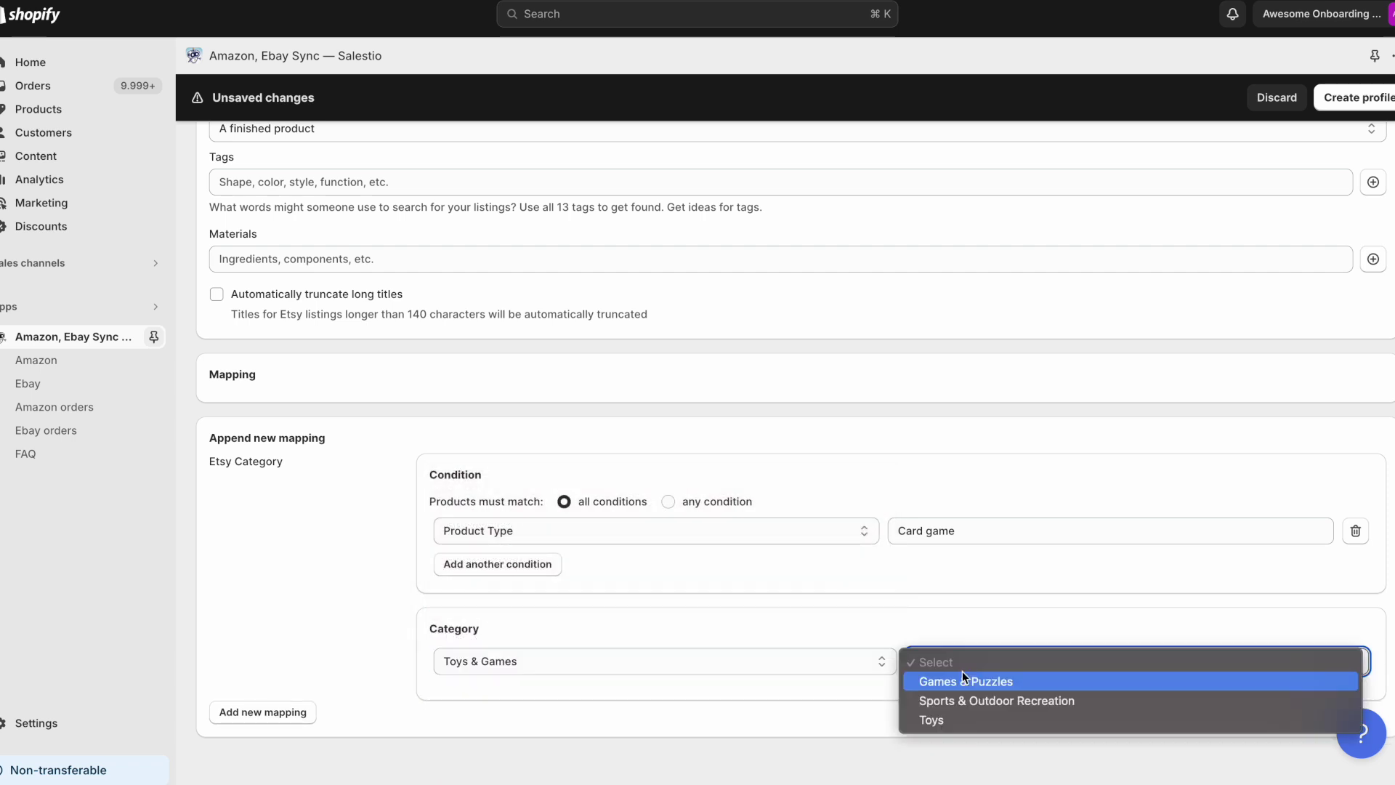
left_click(1009, 681)
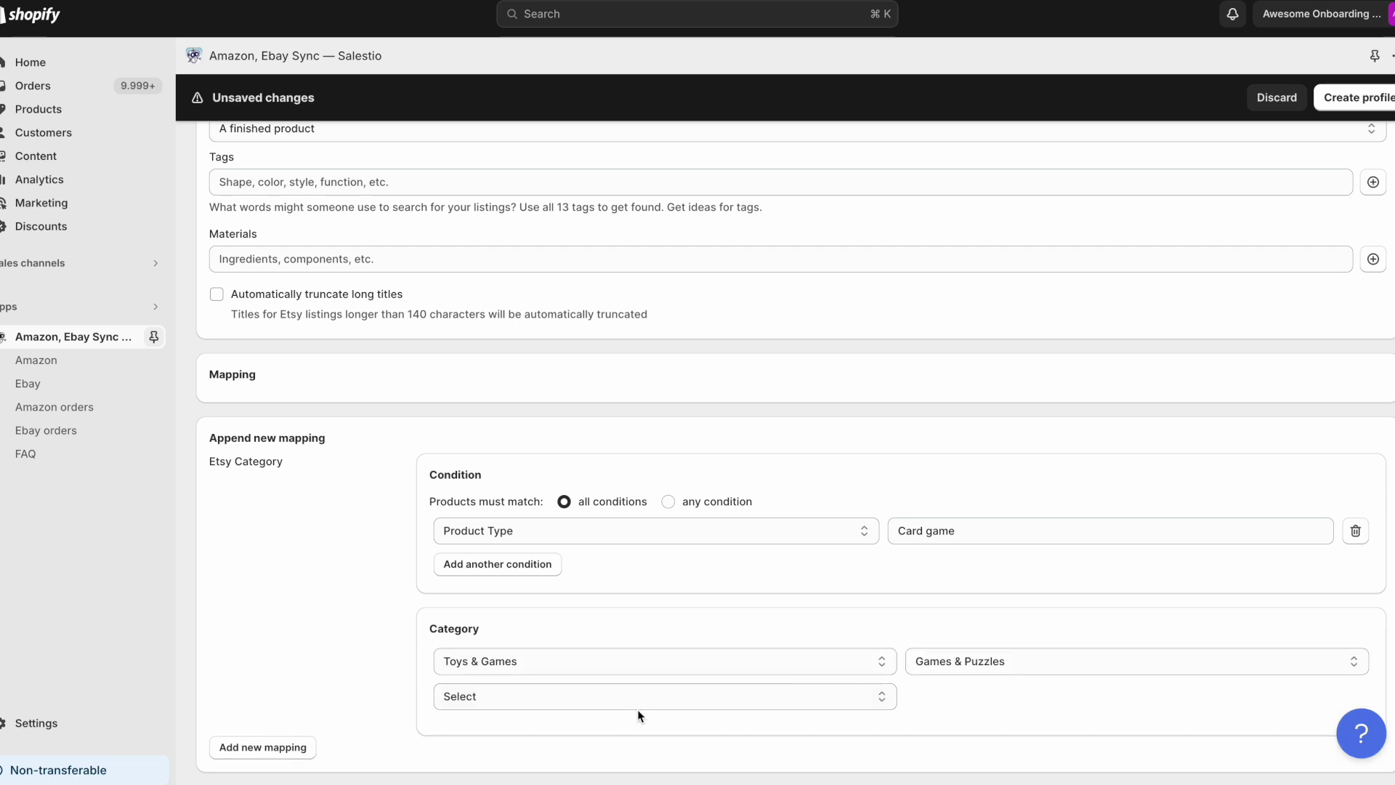
left_click(636, 701)
left_click(620, 660)
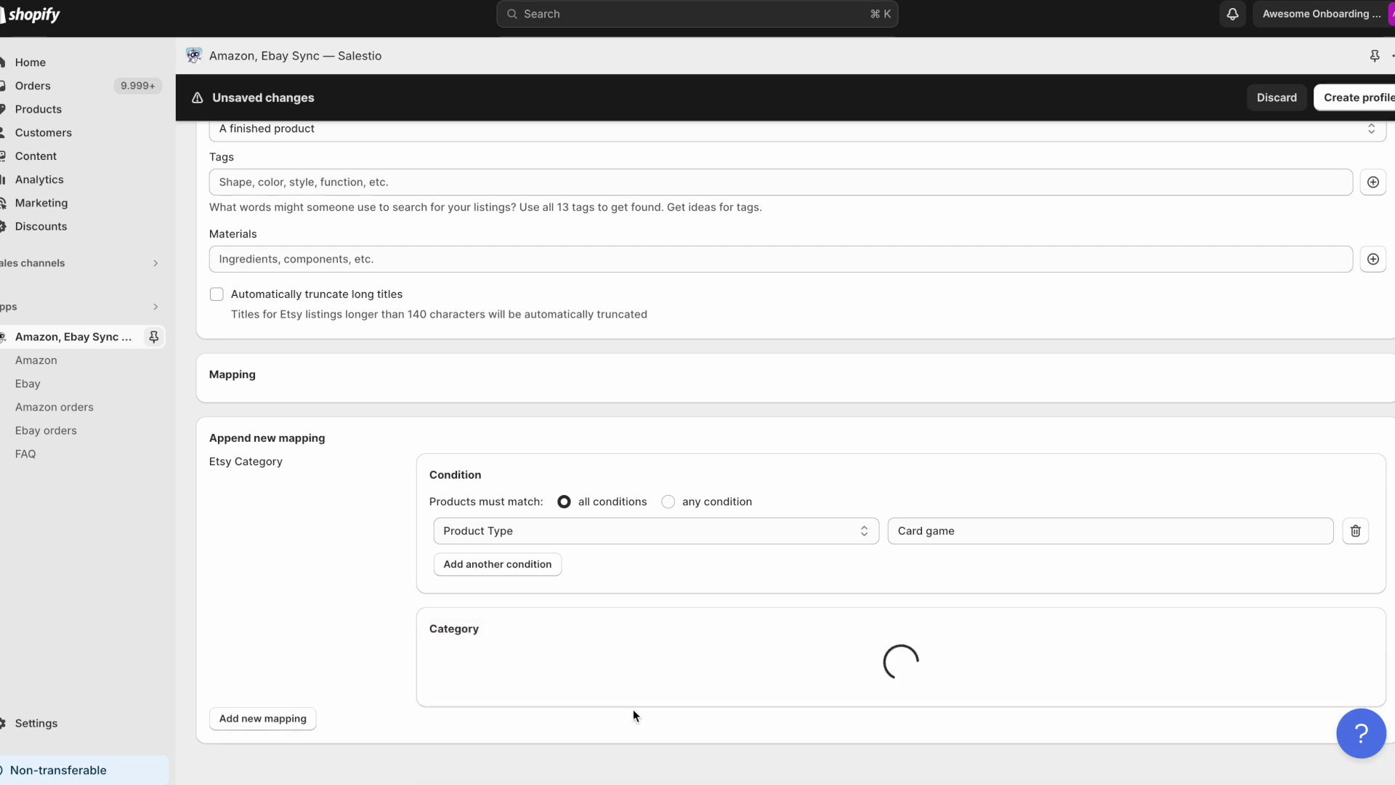
scroll(633, 709, "down", 1)
left_click(963, 652)
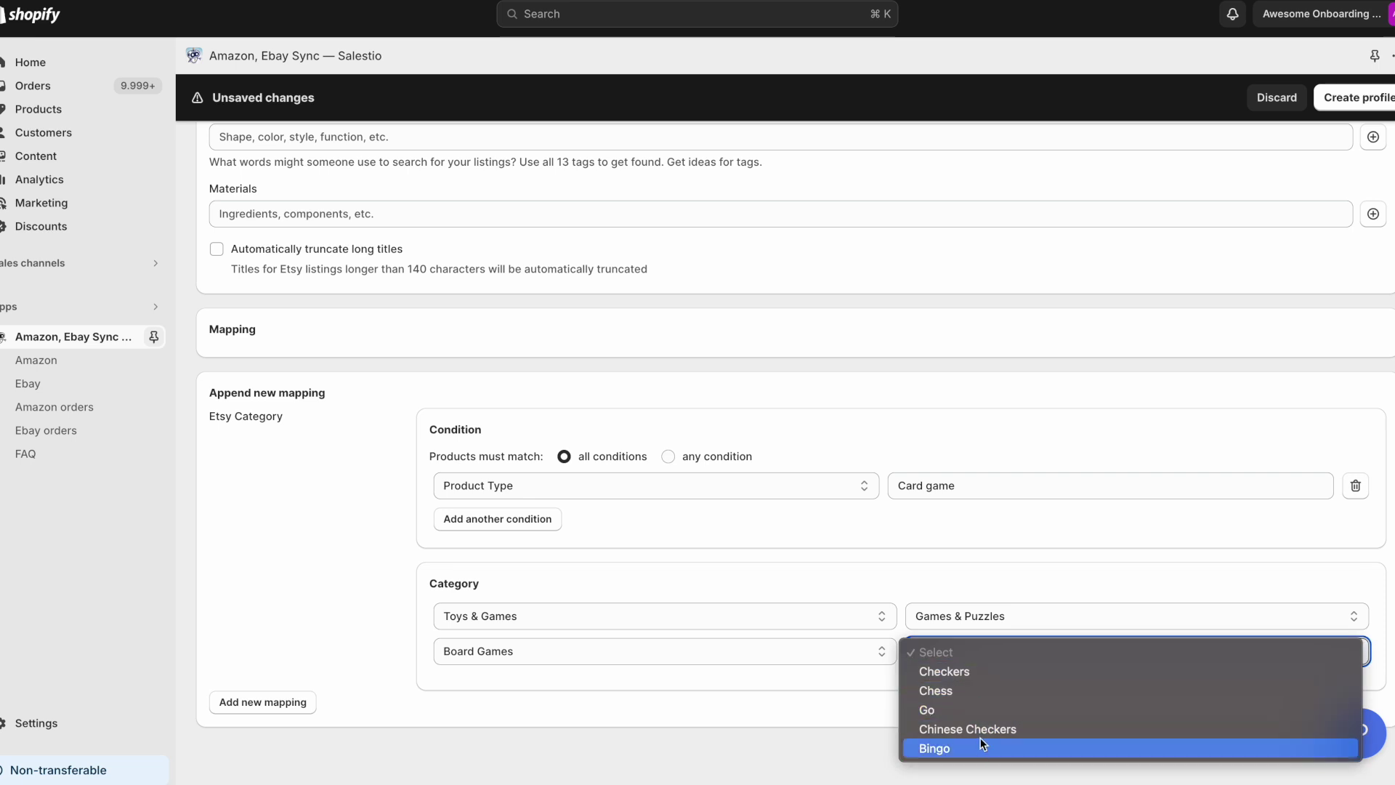
left_click(975, 671)
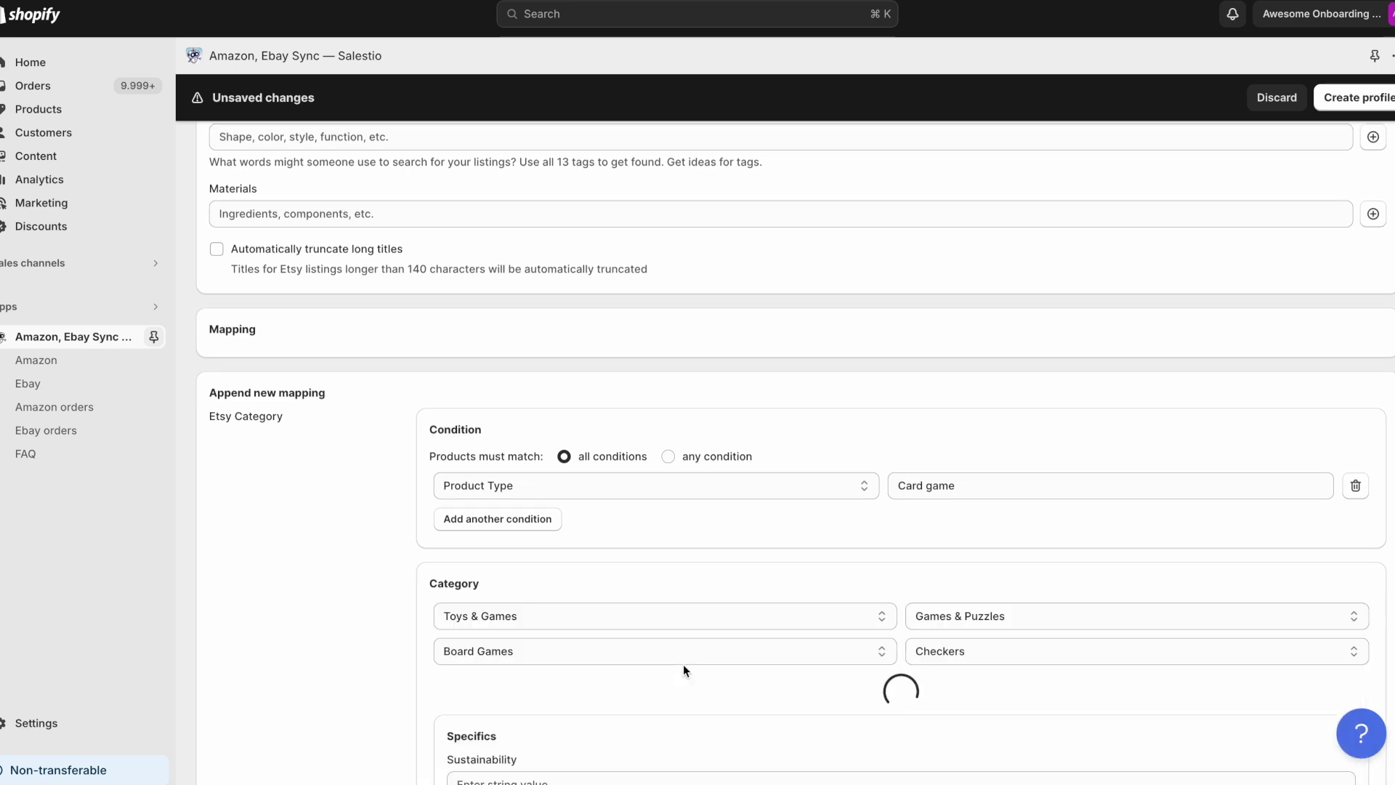
Set the category specifics to the 1st birthday occasion and the Cinco de Mayo holiday
scroll(683, 664, "down", 3)
left_click(561, 594)
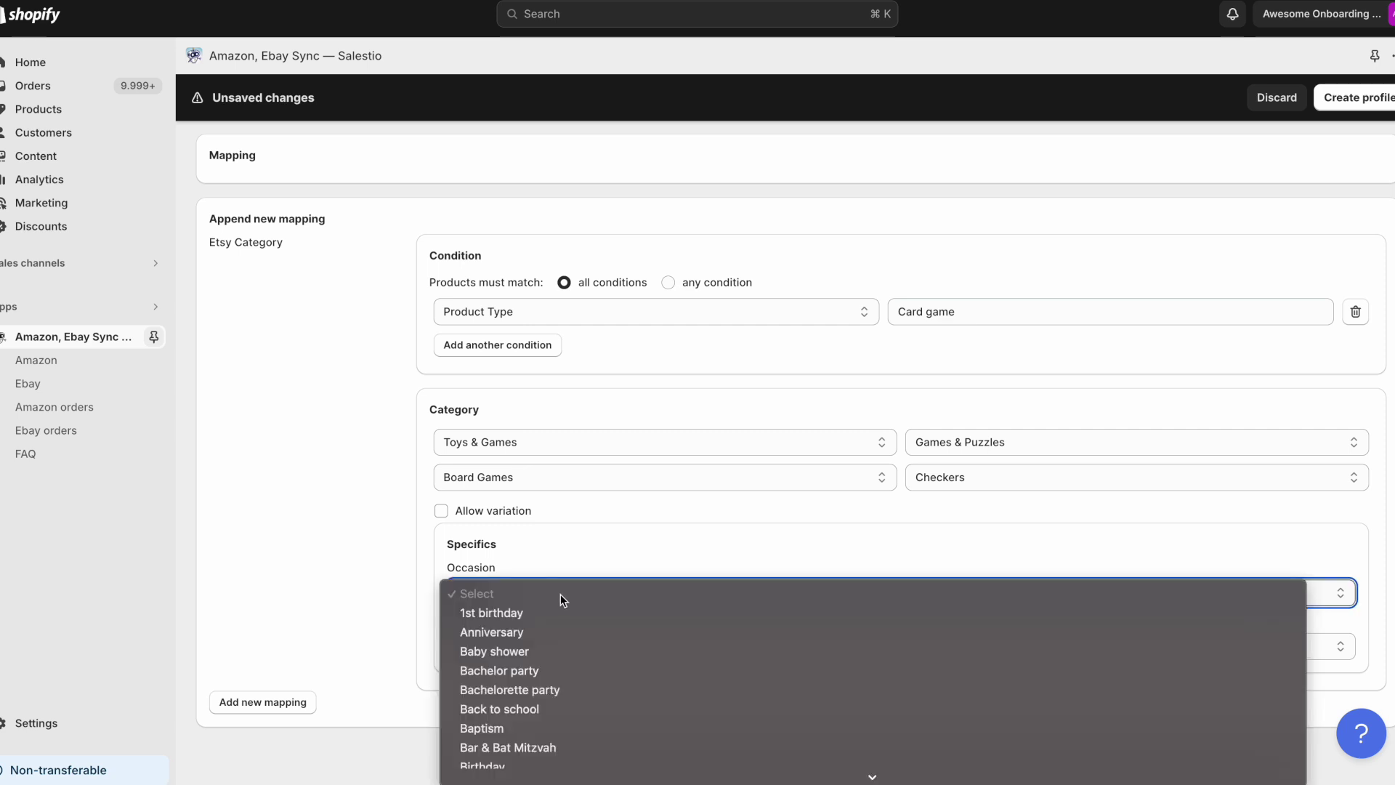
left_click(547, 613)
left_click(563, 649)
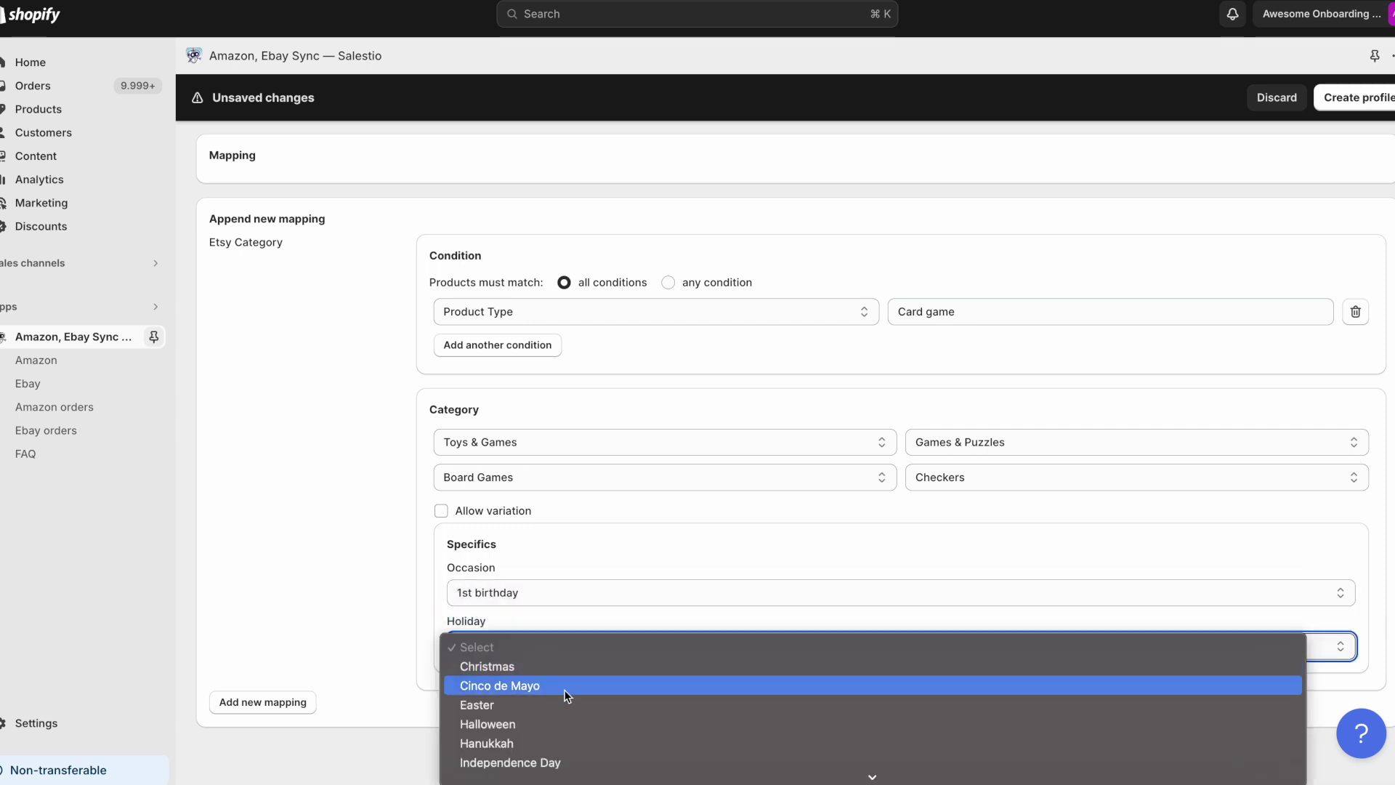
left_click(566, 693)
Add the configured Card game mapping to the Games profile and create the profile
scroll(380, 534, "up", 2)
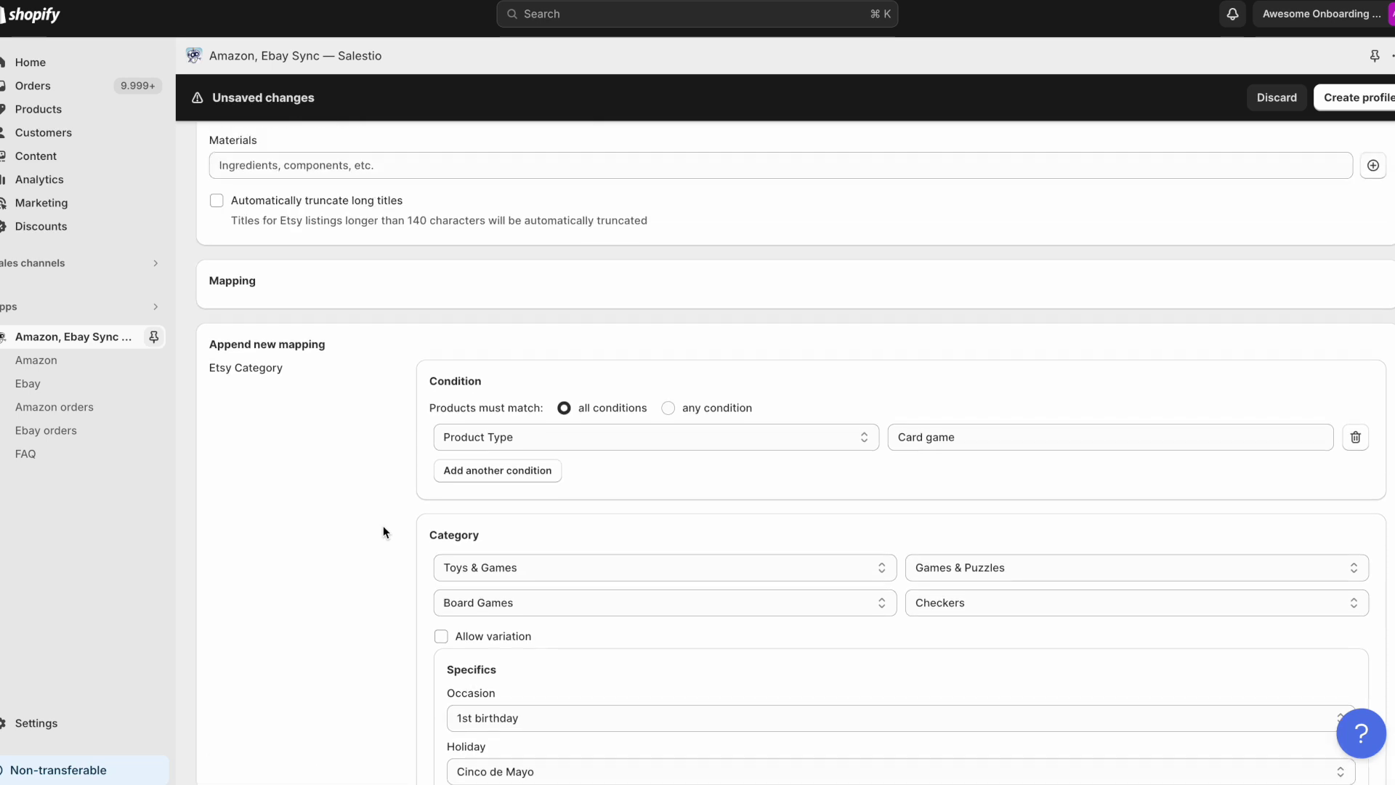
scroll(378, 567, "down", 3)
left_click(290, 702)
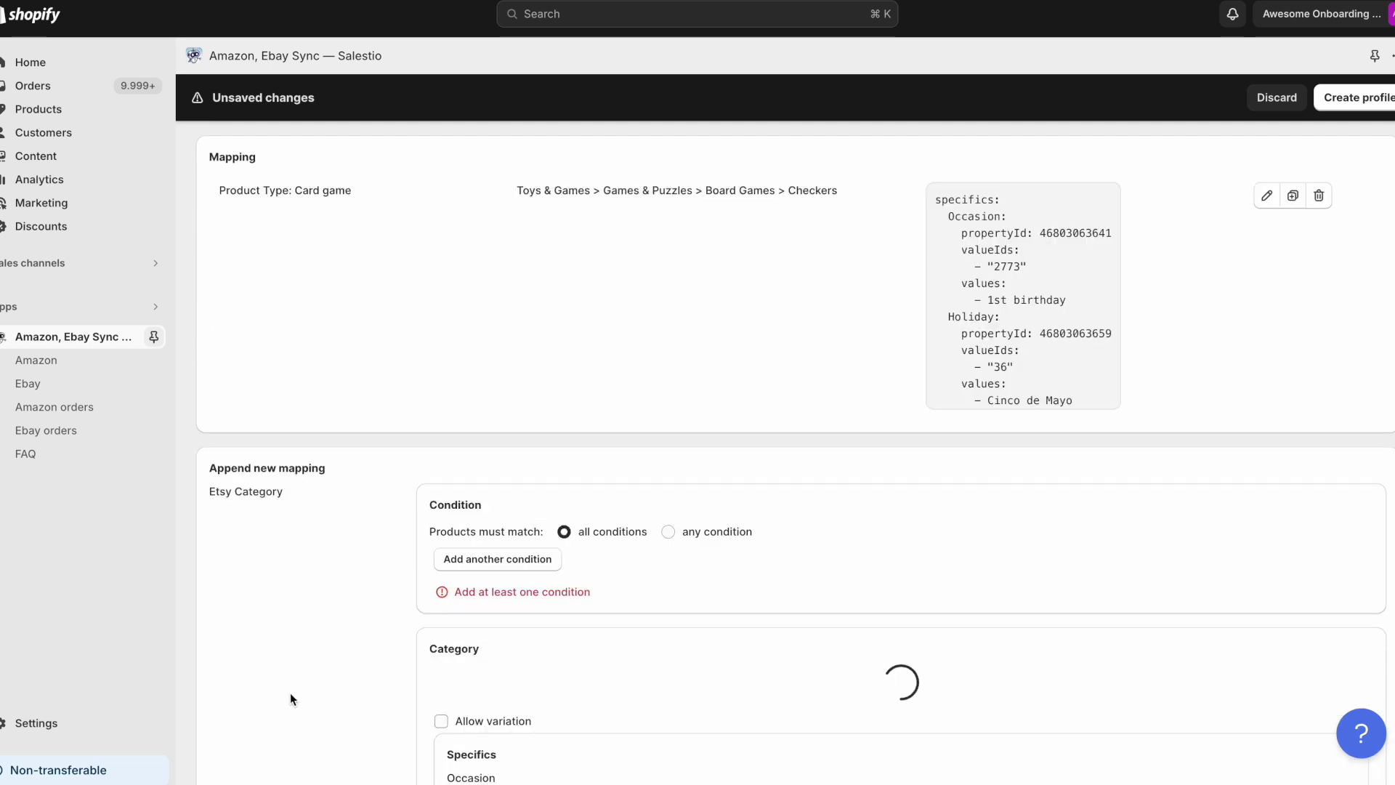
scroll(604, 413, "up", 6)
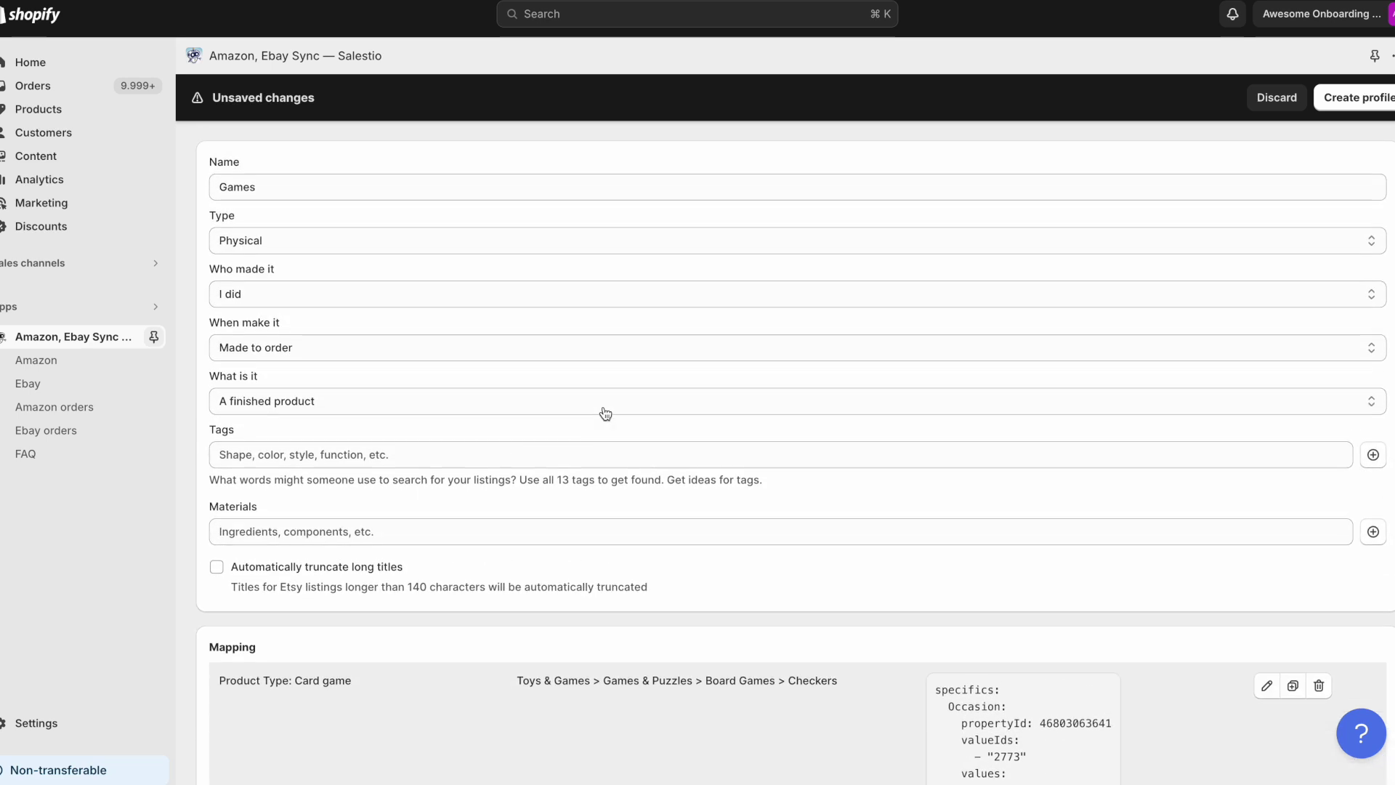
scroll(606, 414, "up", 1)
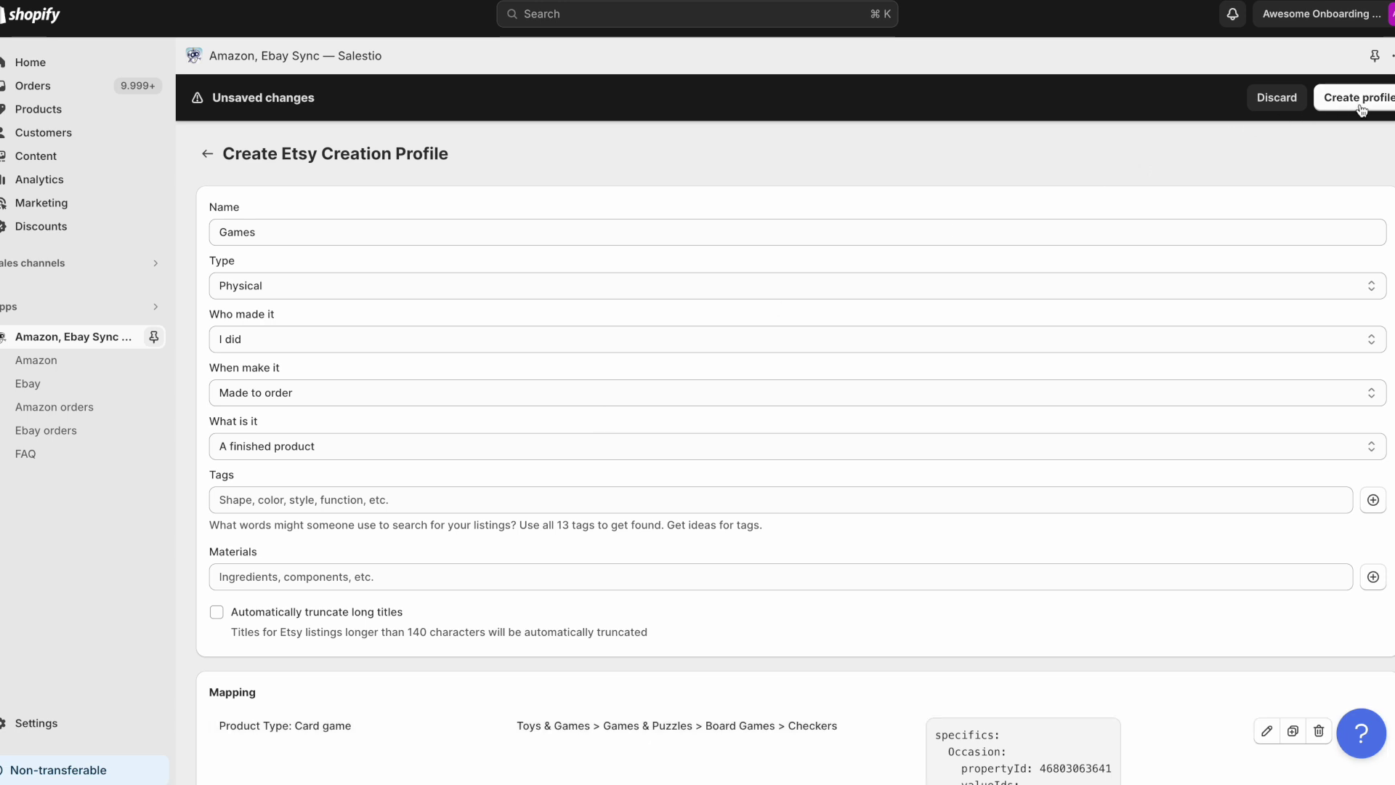
left_click(1337, 97)
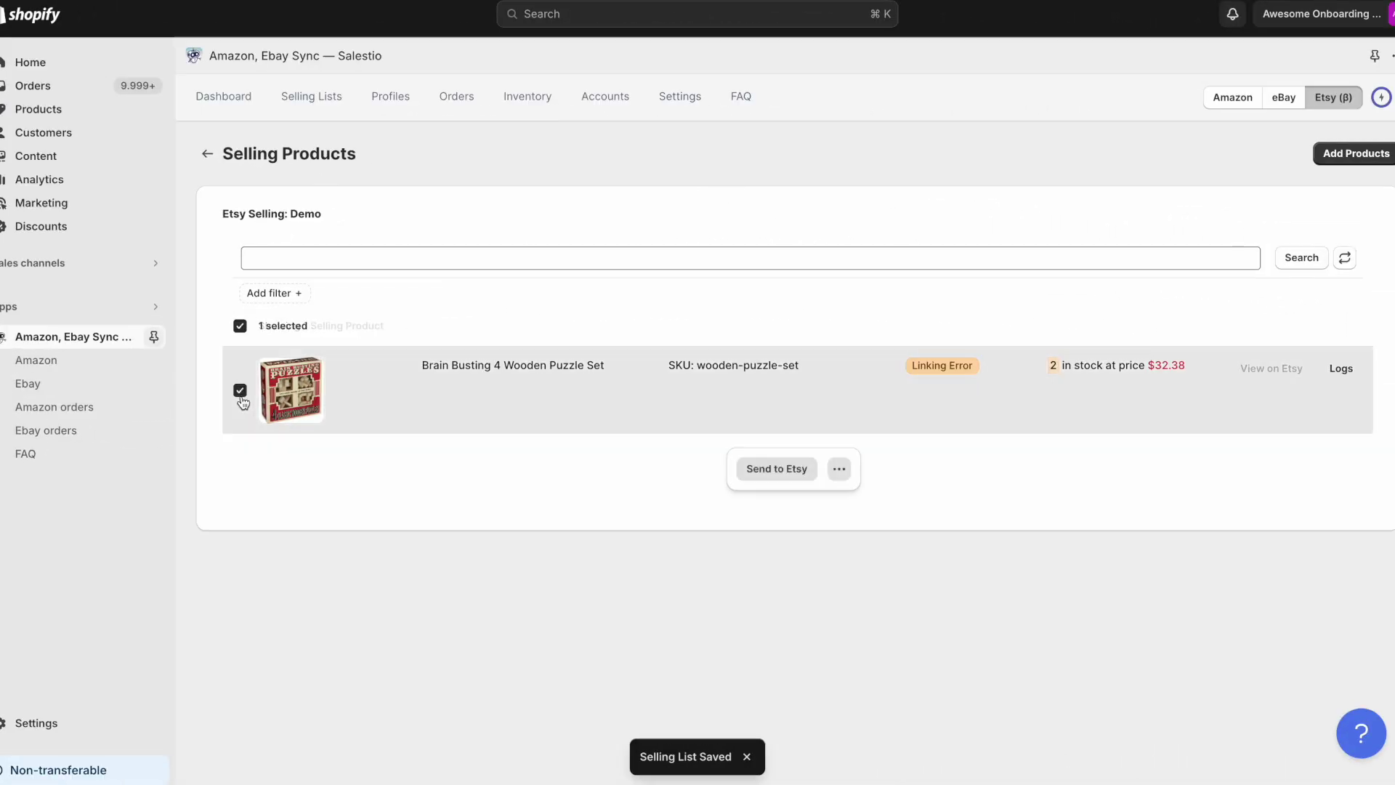
Resend the selected Brain Busting 4 Wooden Puzzle Set from the Demo selling list to Etsy
left_click(792, 470)
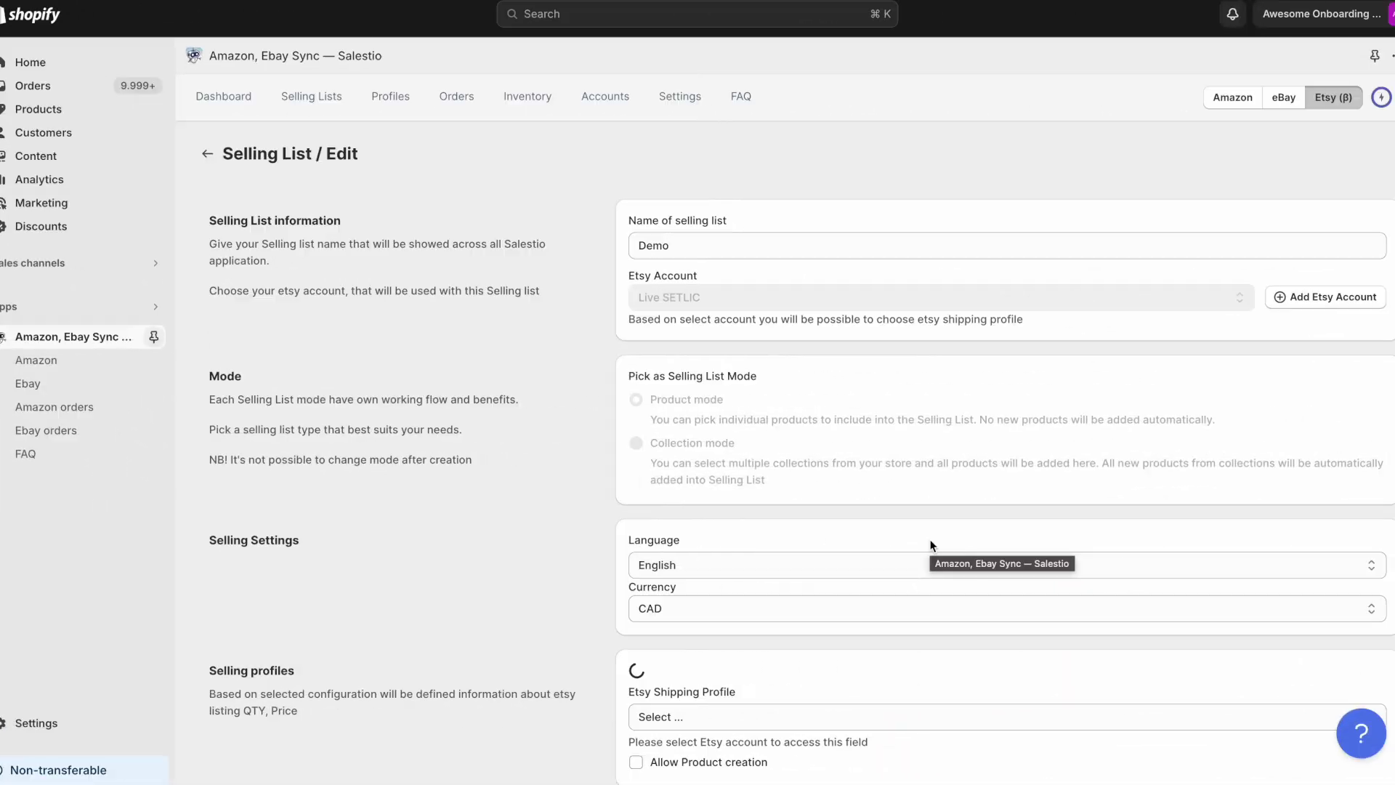
scroll(929, 546, "down", 2)
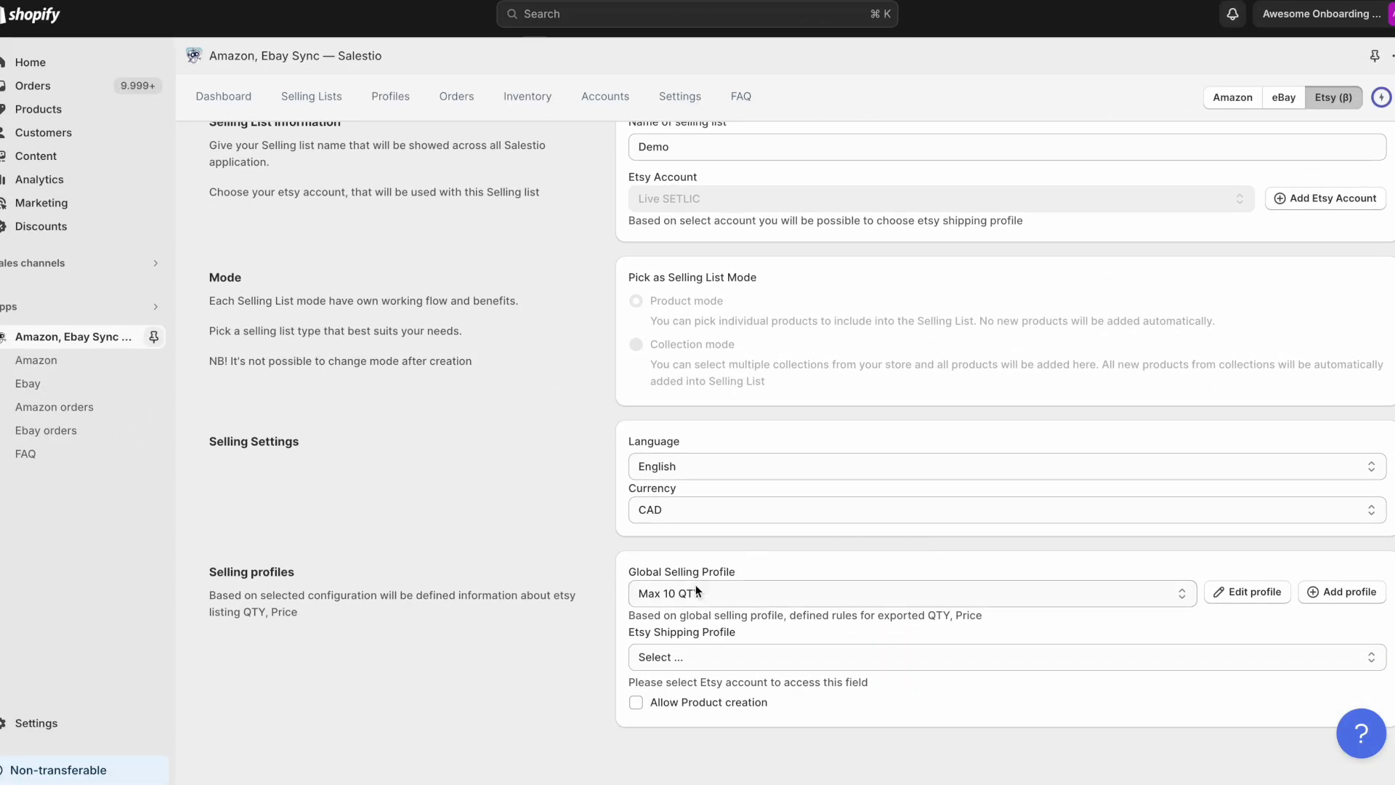
left_click(681, 651)
left_click(687, 660)
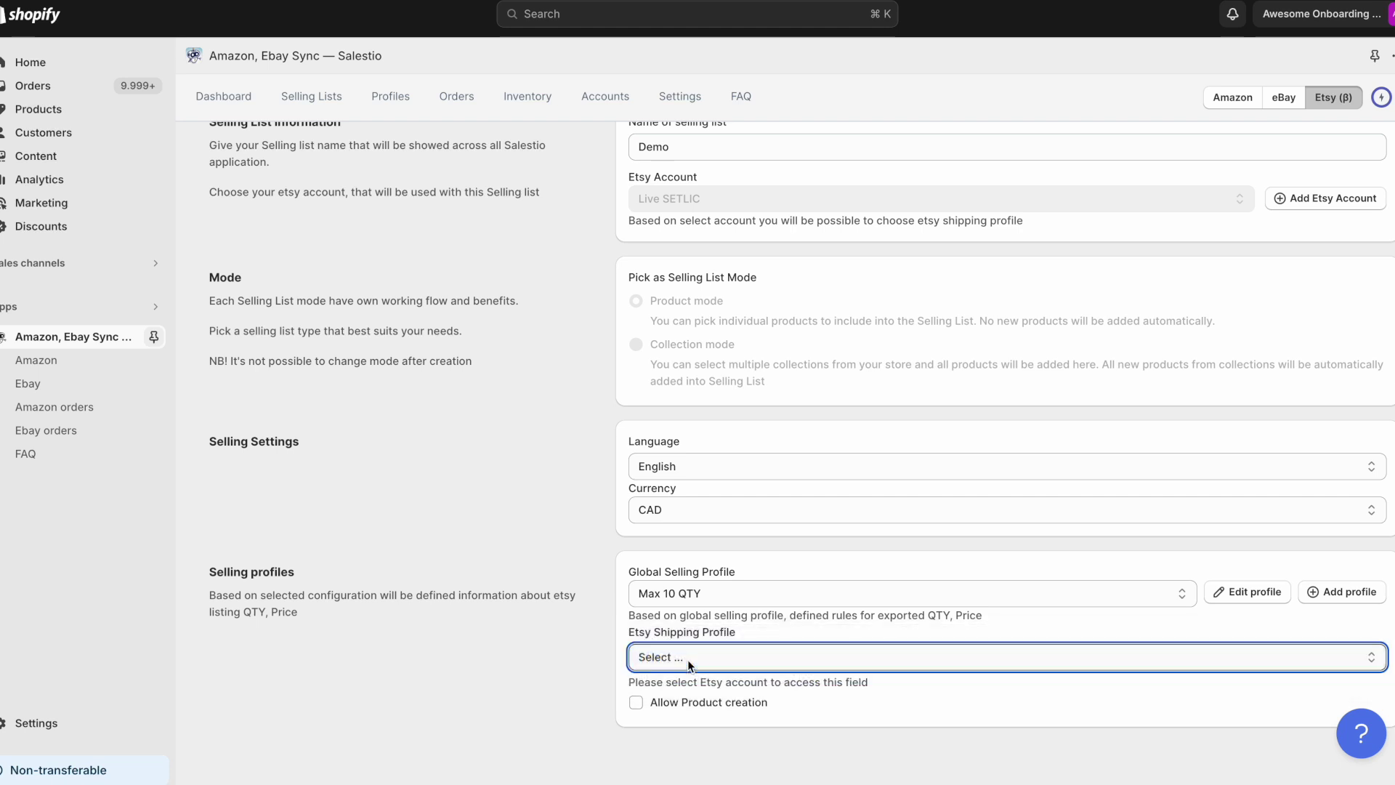
left_click(688, 660)
left_click(688, 674)
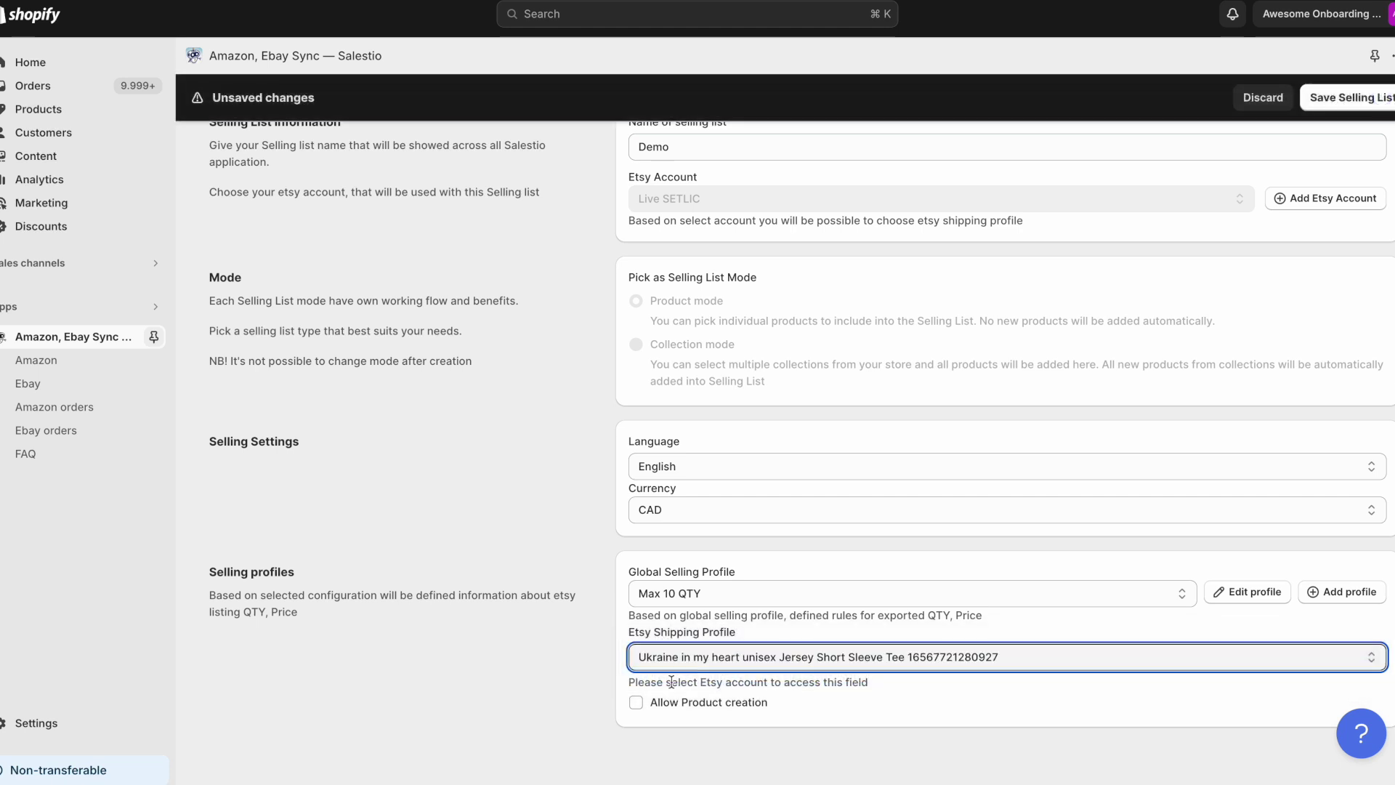
Allow product creation for the Demo selling list and assign the Games creation profile
left_click(636, 702)
scroll(637, 709, "down", 1)
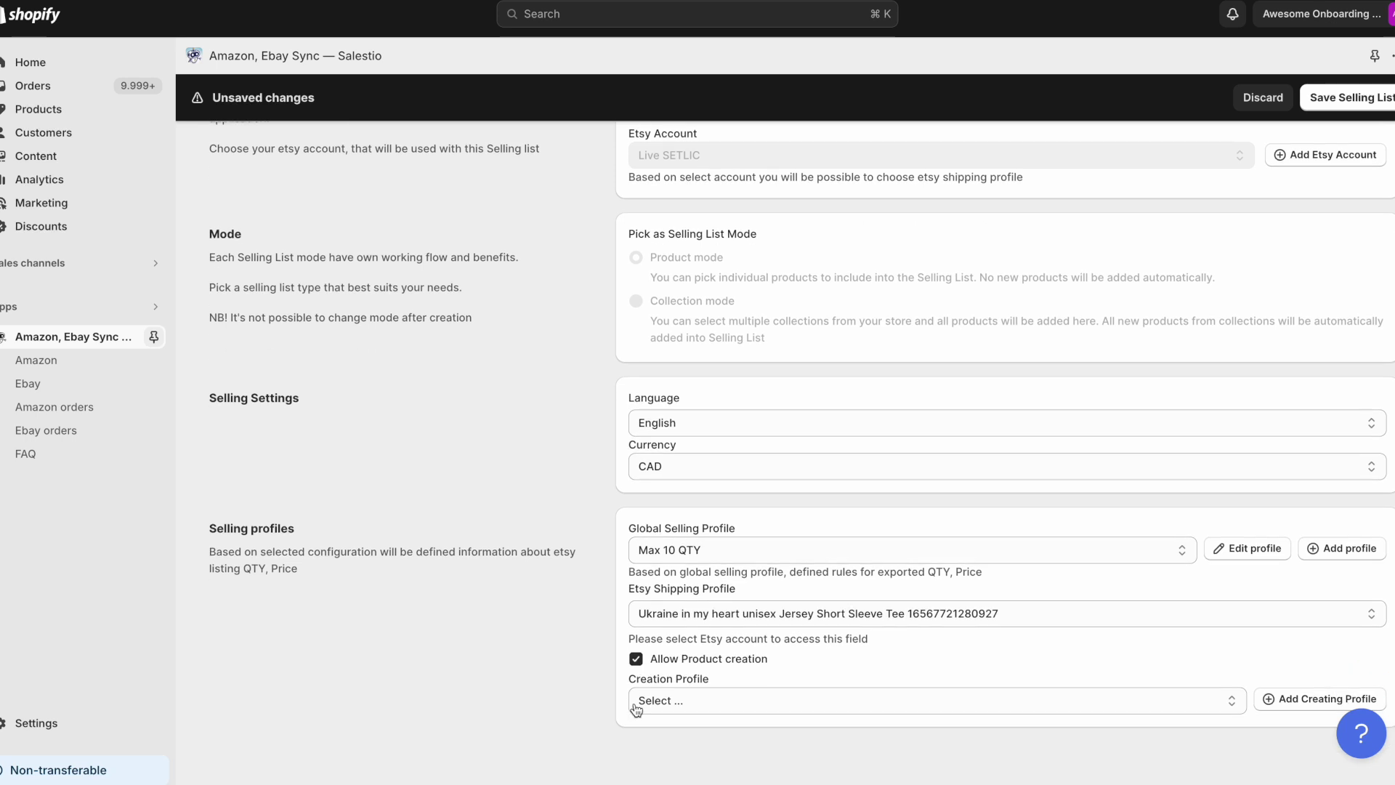
left_click(637, 709)
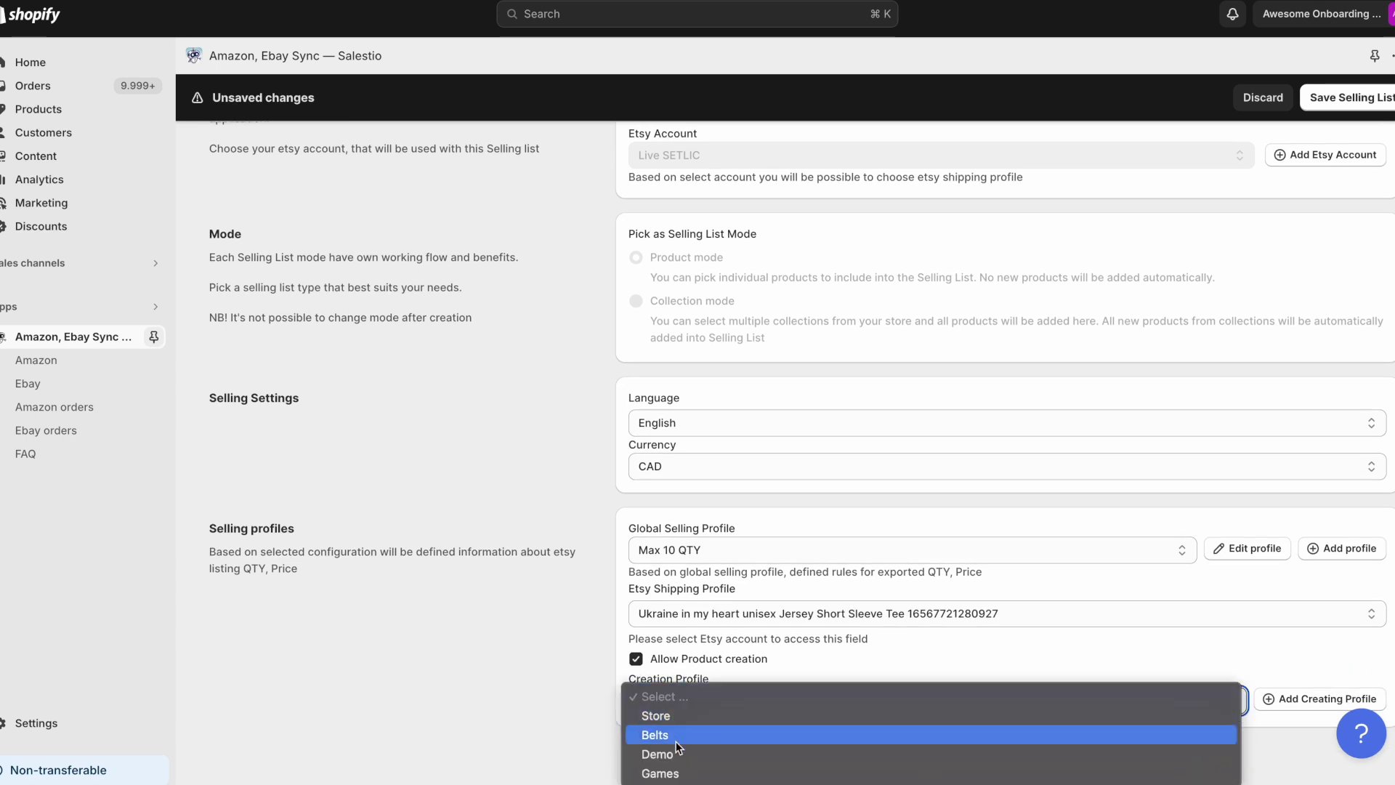
left_click(669, 772)
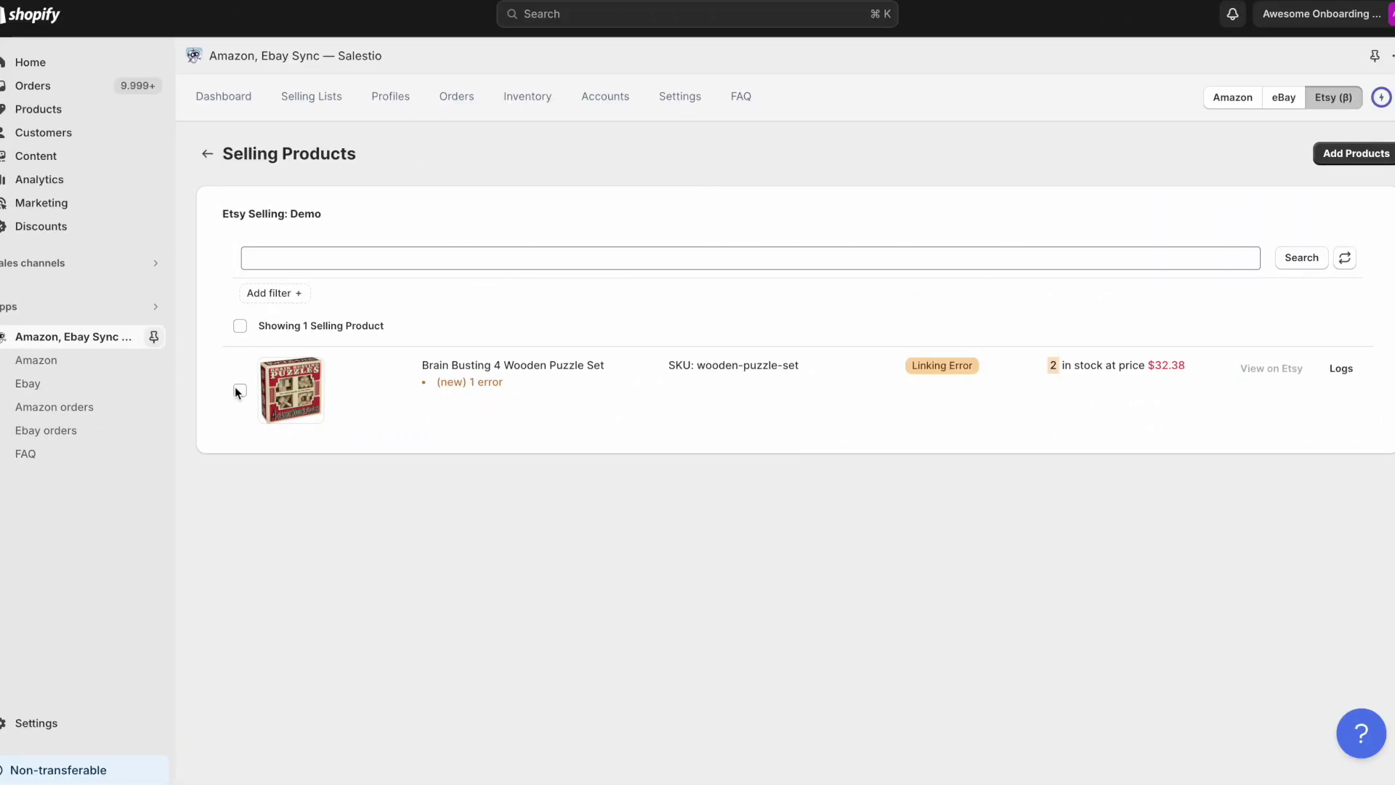
Send the Brain Busting 4 Wooden Puzzle Set from the Demo selling list to Etsy and refresh its status
left_click(240, 391)
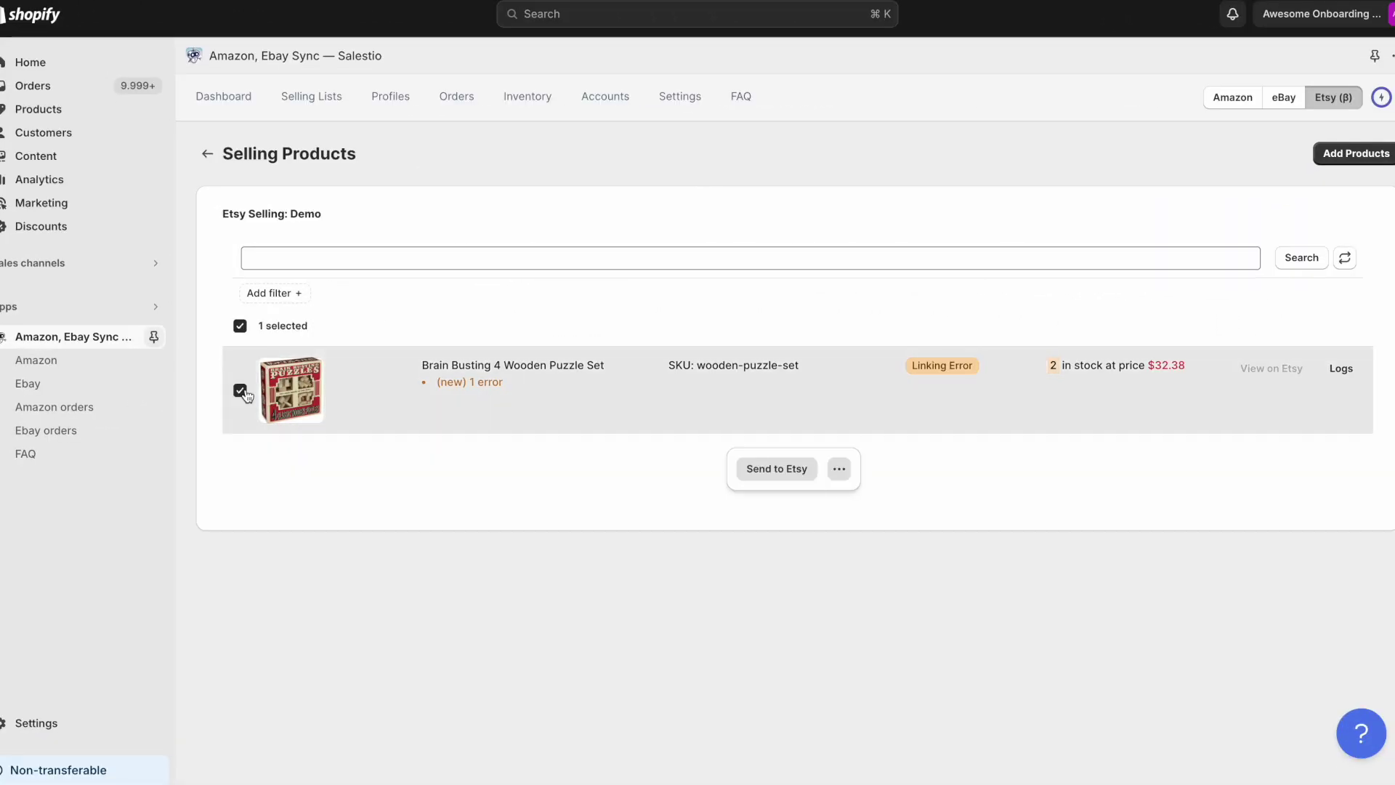
left_click(794, 469)
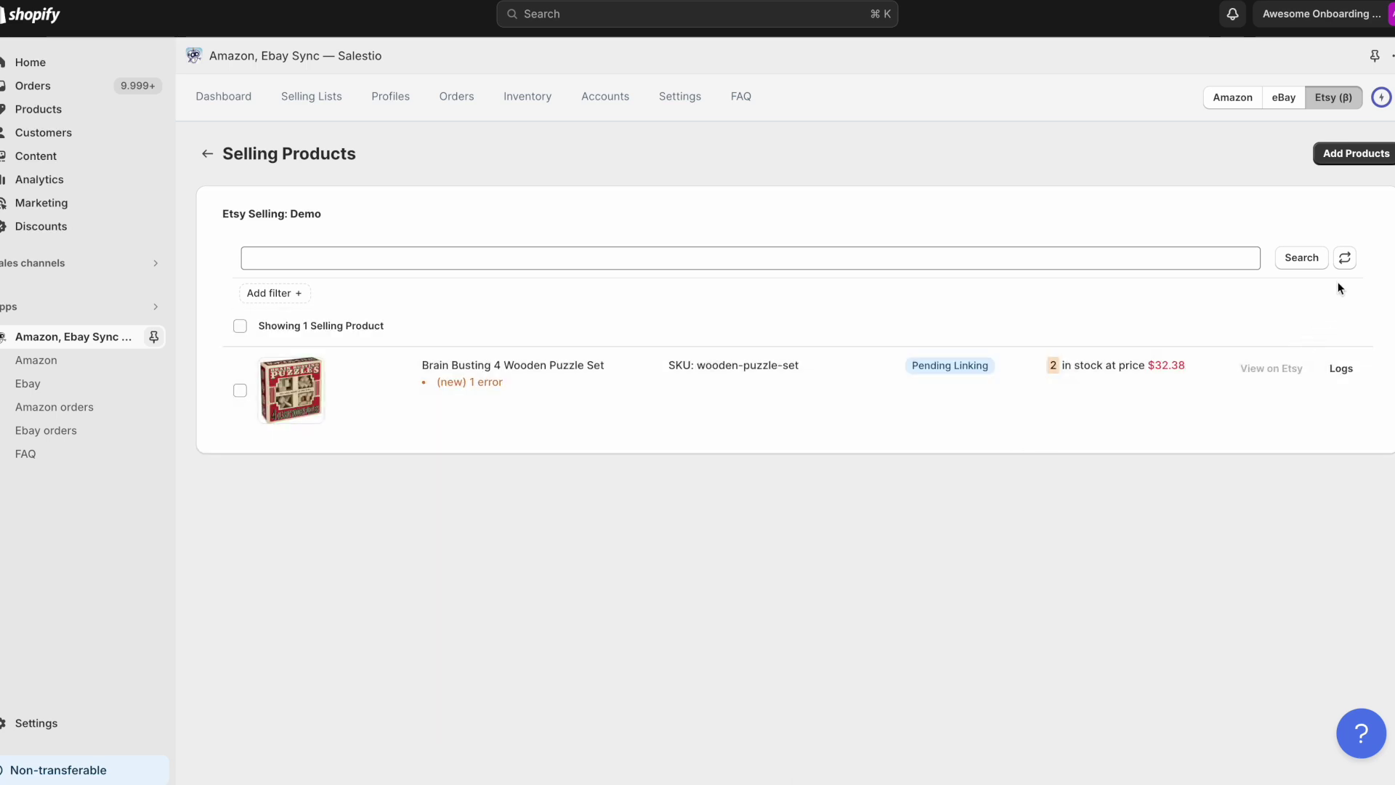
left_click(1345, 259)
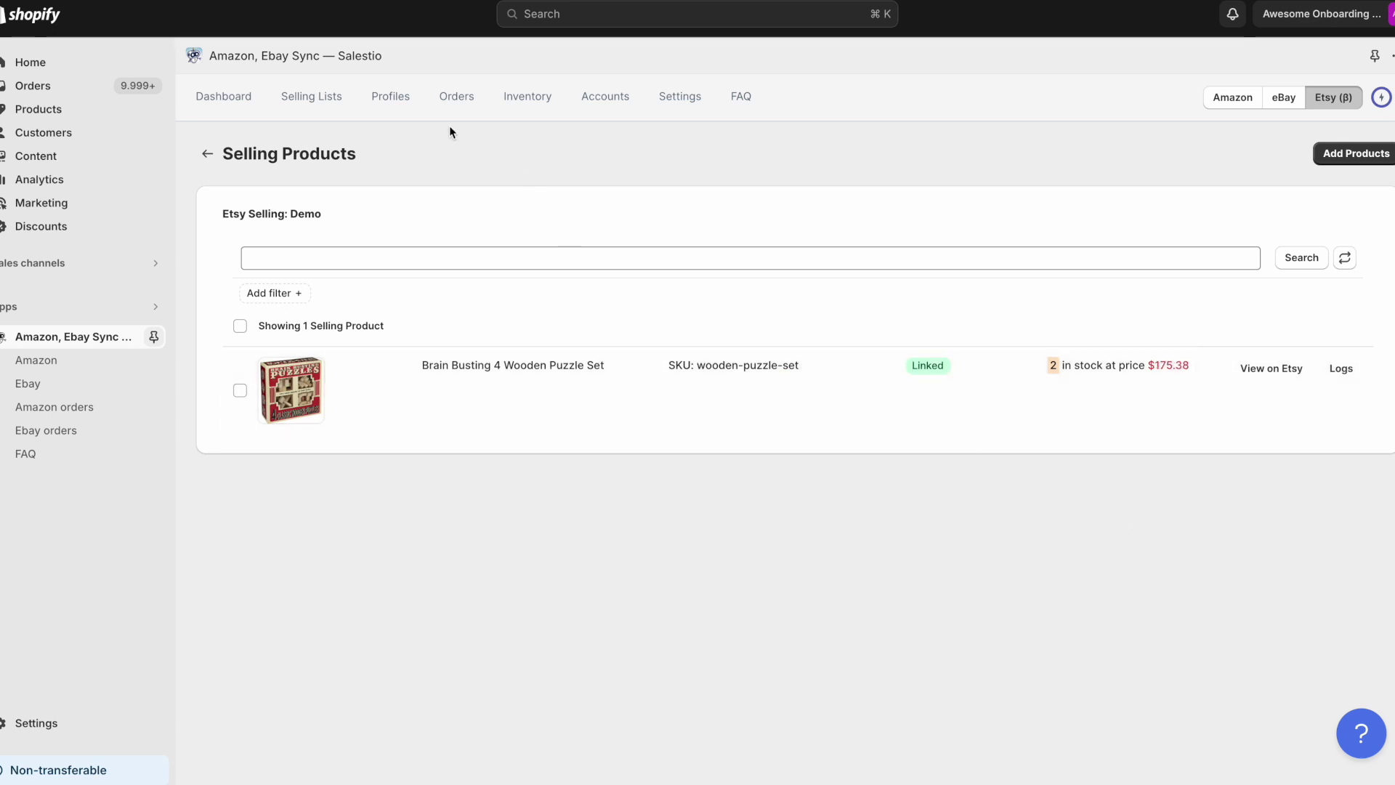
Open the Wooden Puzzle and Card game mapping of the Games creation profile for editing
left_click(391, 97)
left_click(394, 229)
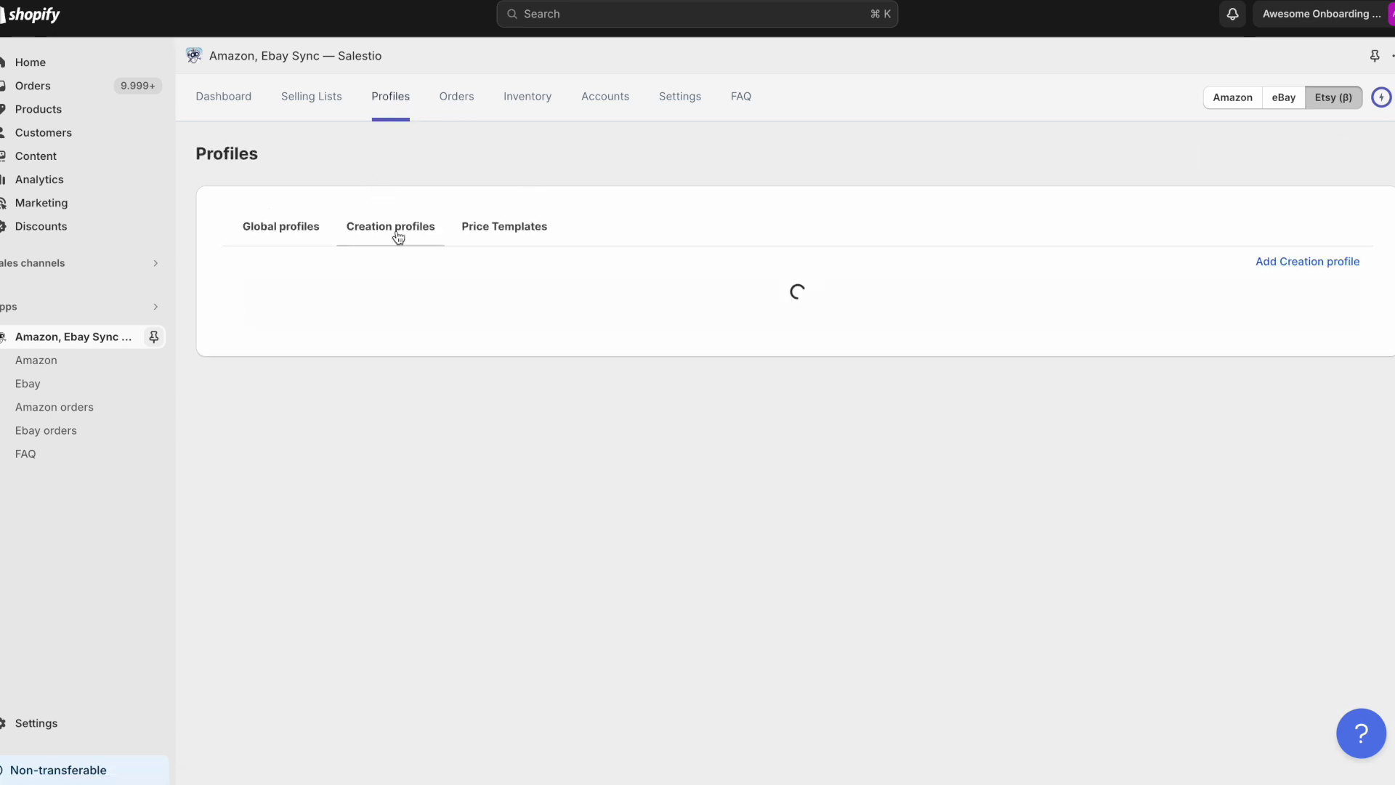
left_click(394, 407)
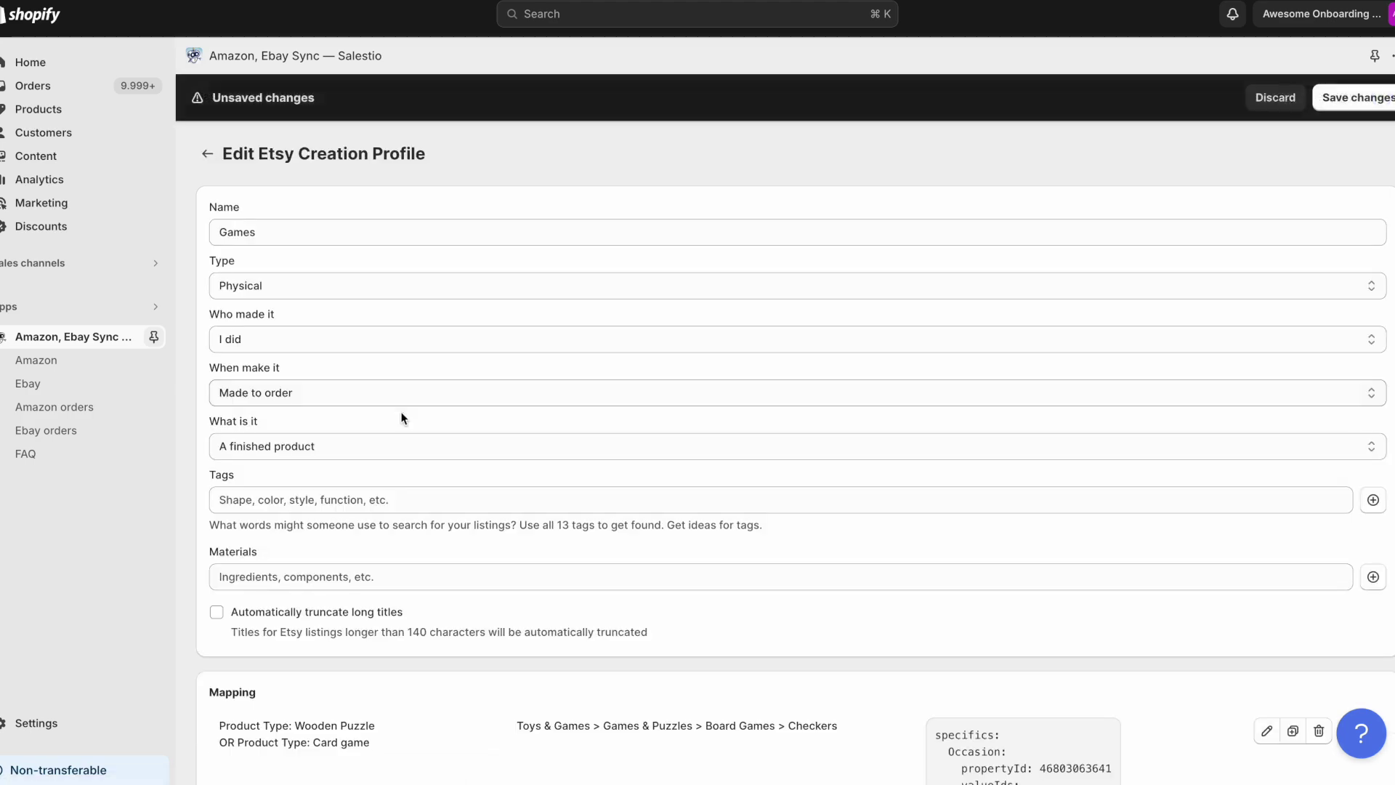
scroll(458, 464, "down", 4)
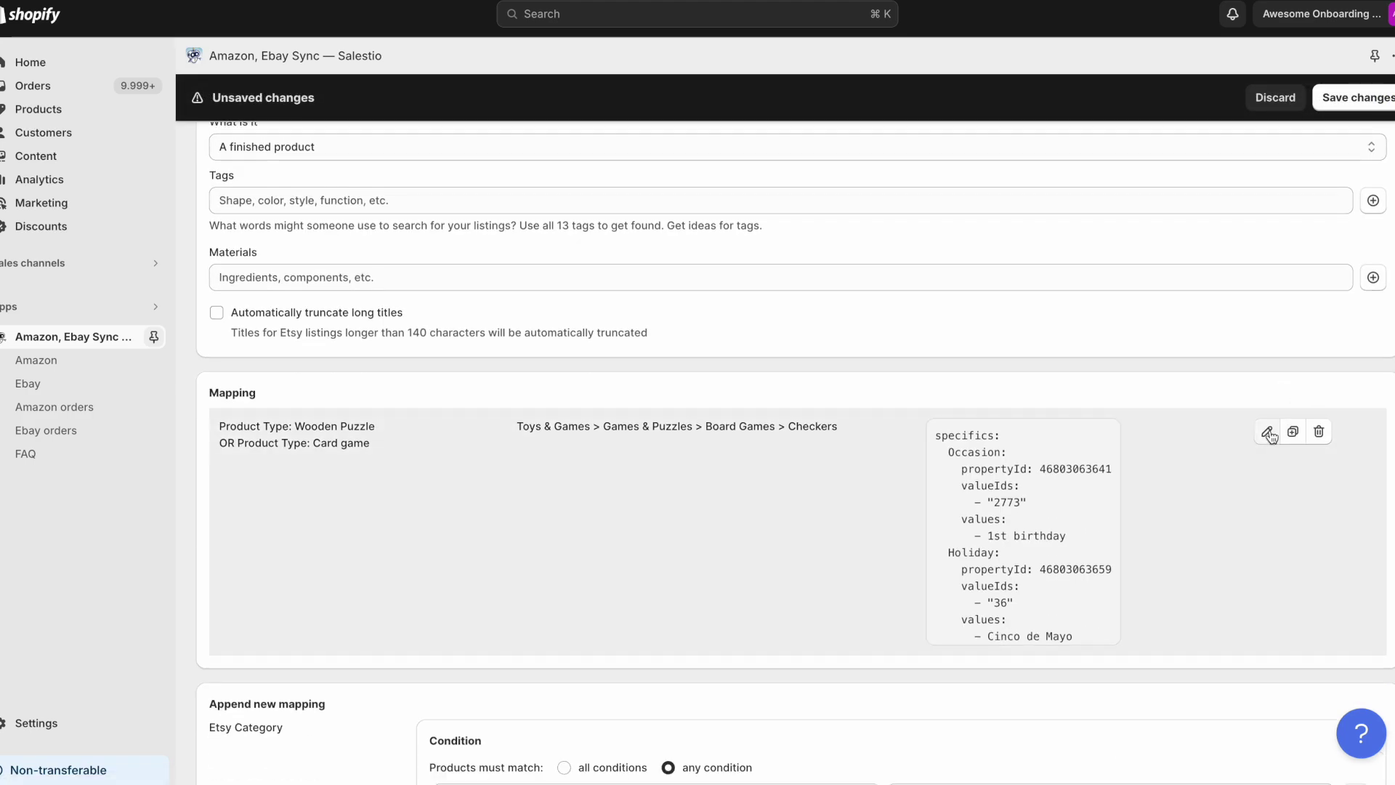
left_click(1268, 433)
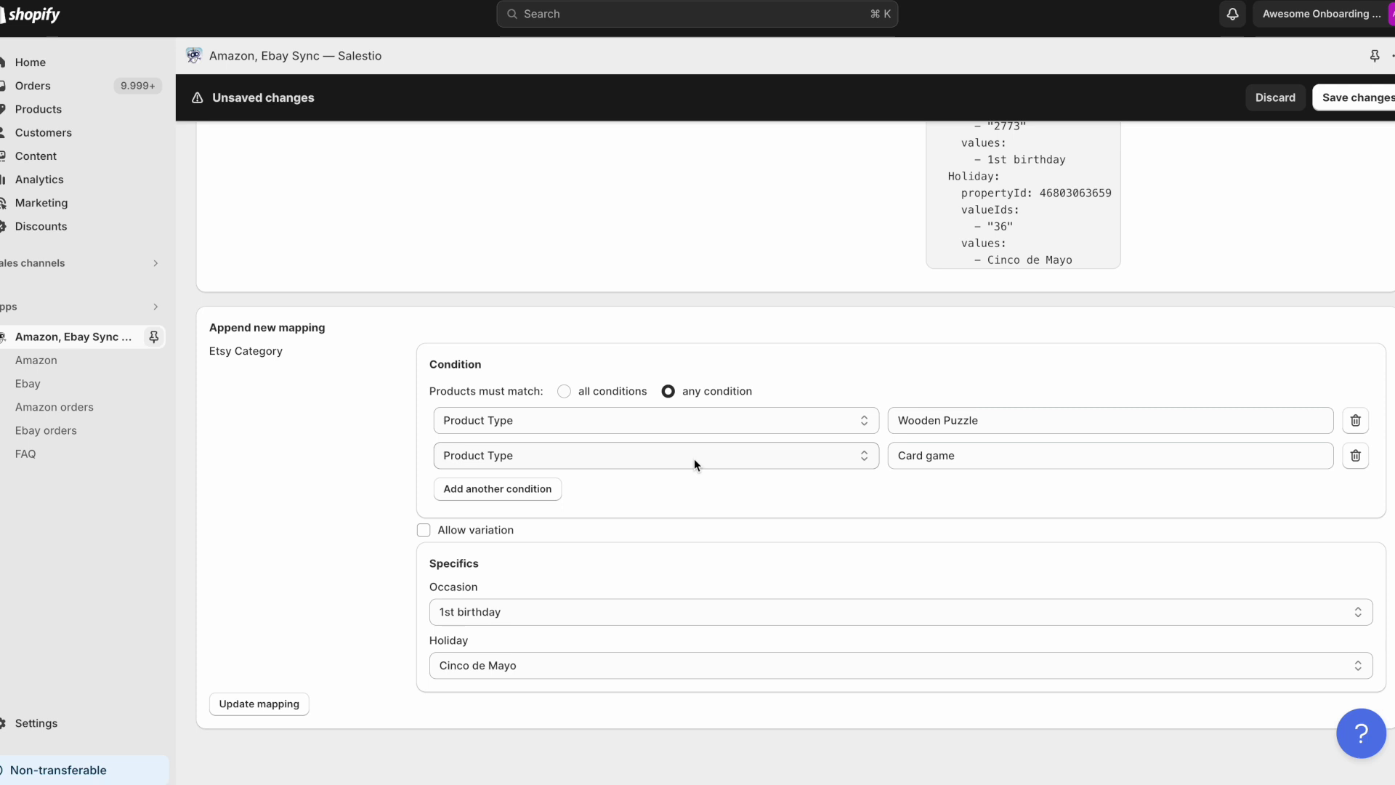
Add another mapping condition that matches the Product Collection Reality
left_click(549, 487)
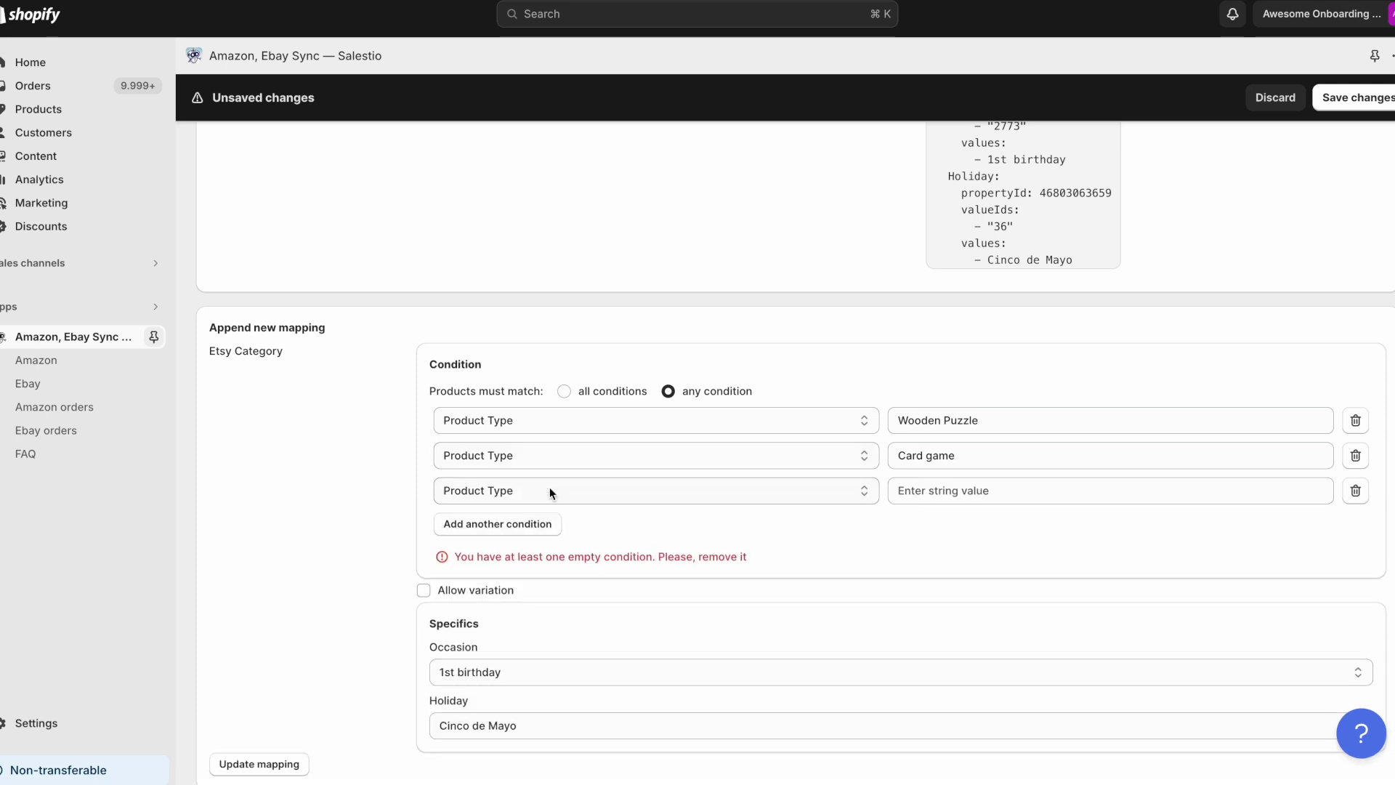
left_click(550, 491)
left_click(551, 508)
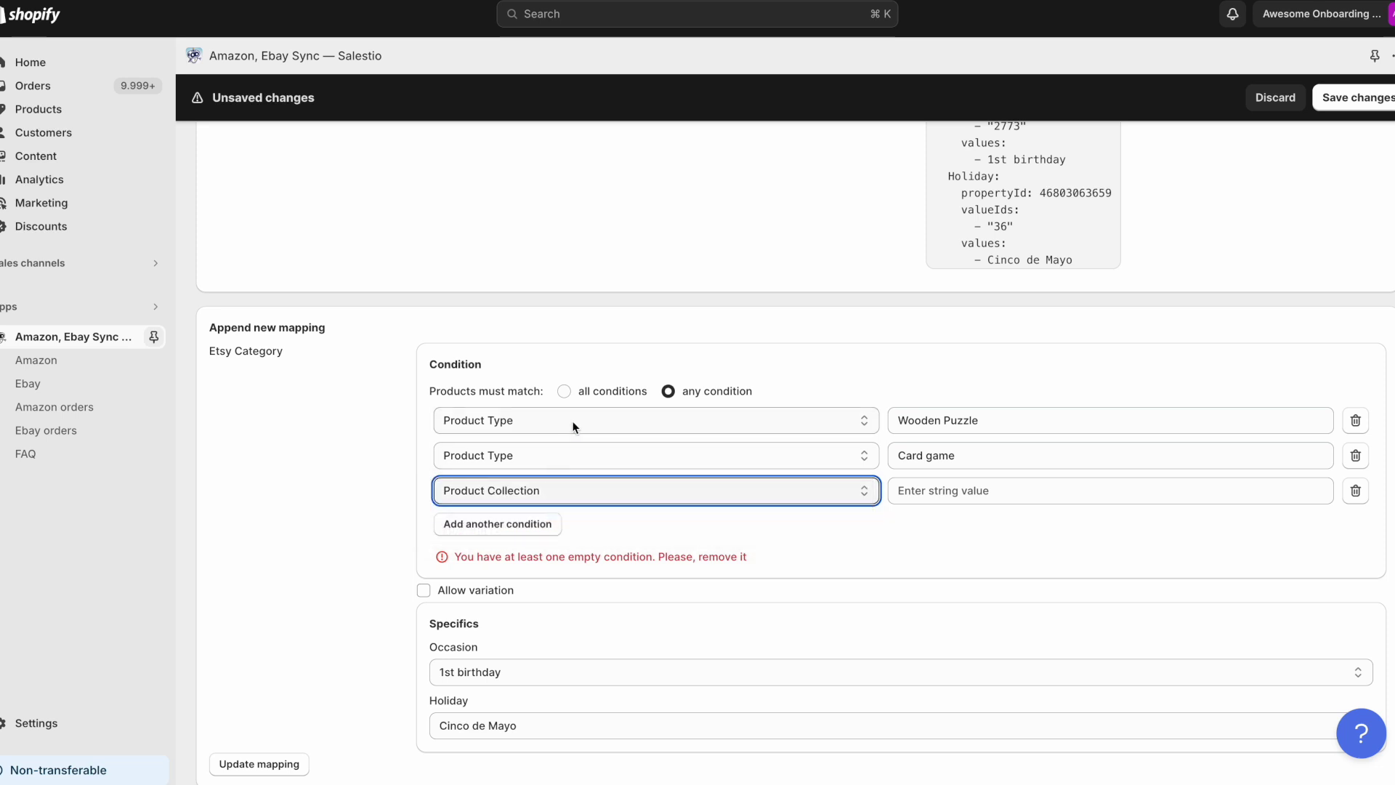
left_click(997, 490)
left_click(970, 363)
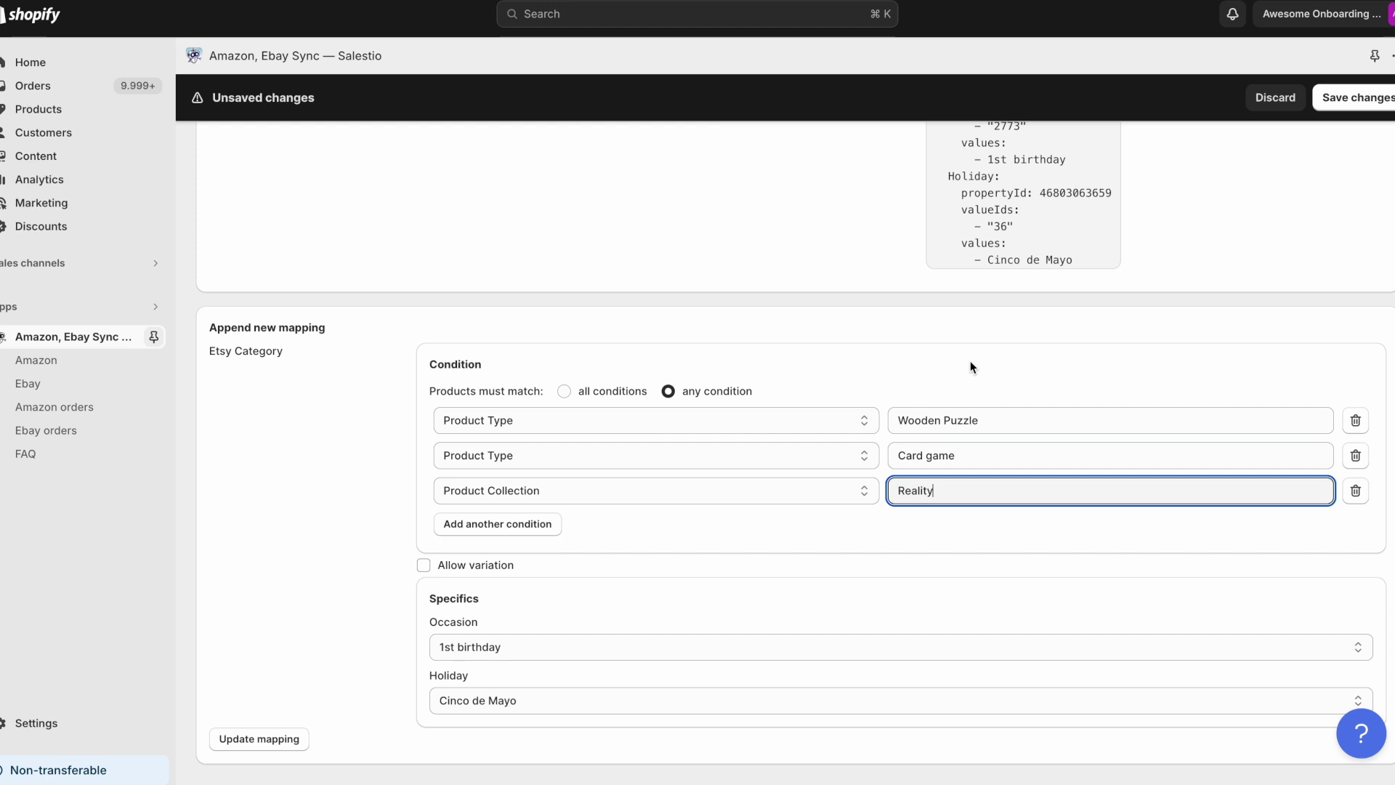
Compare the all conditions and any condition matching rules, keep any condition, and update the mapping
left_click(629, 398)
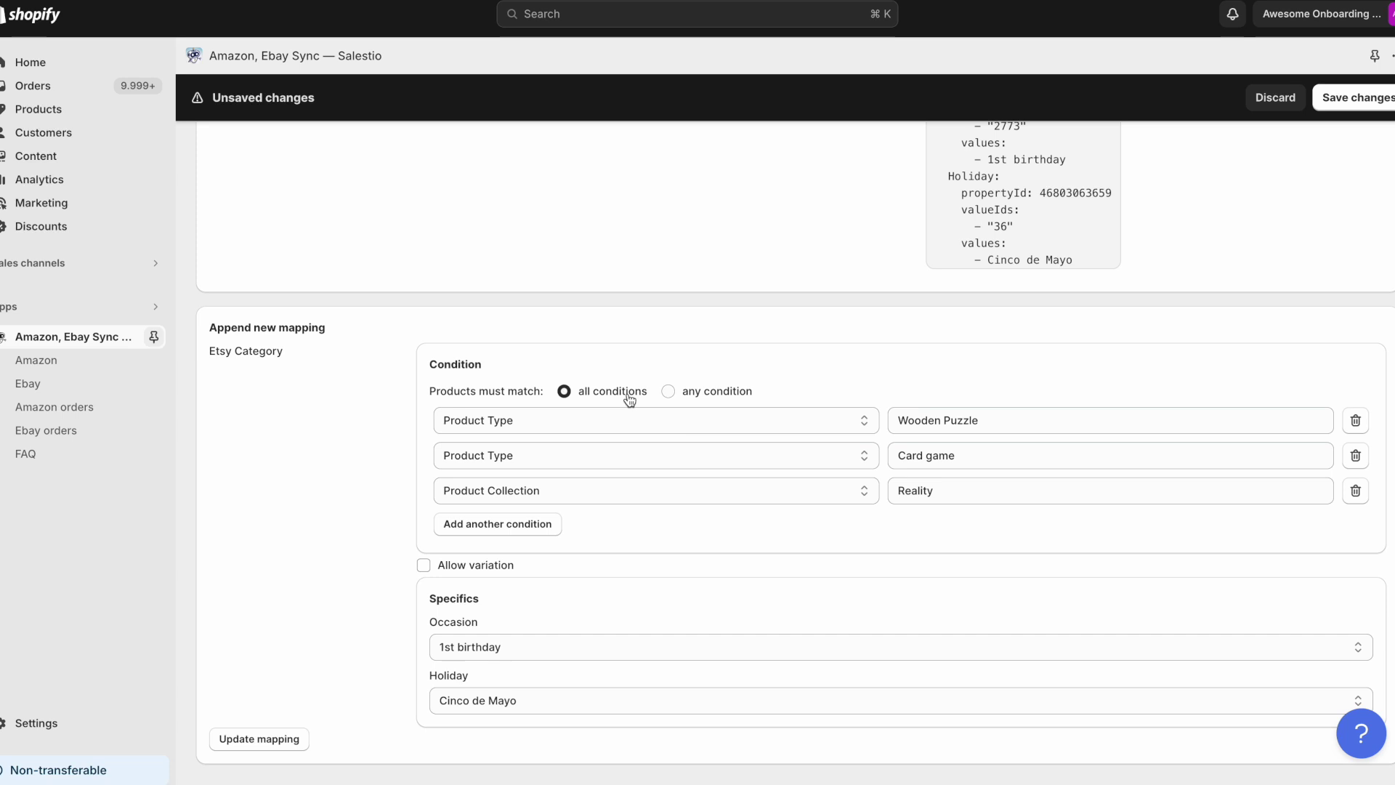
left_click(679, 399)
left_click(624, 399)
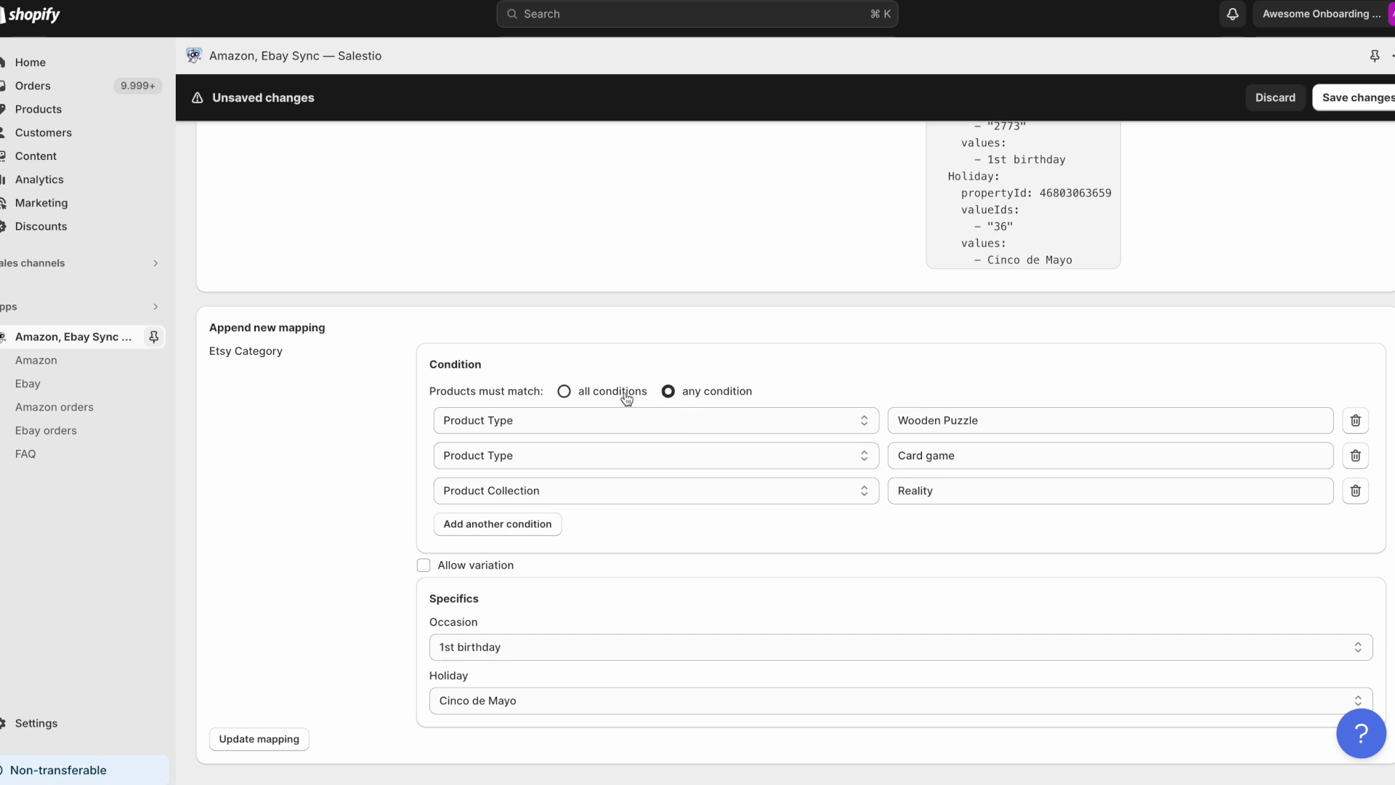
left_click(696, 399)
scroll(1299, 226, "down", 1)
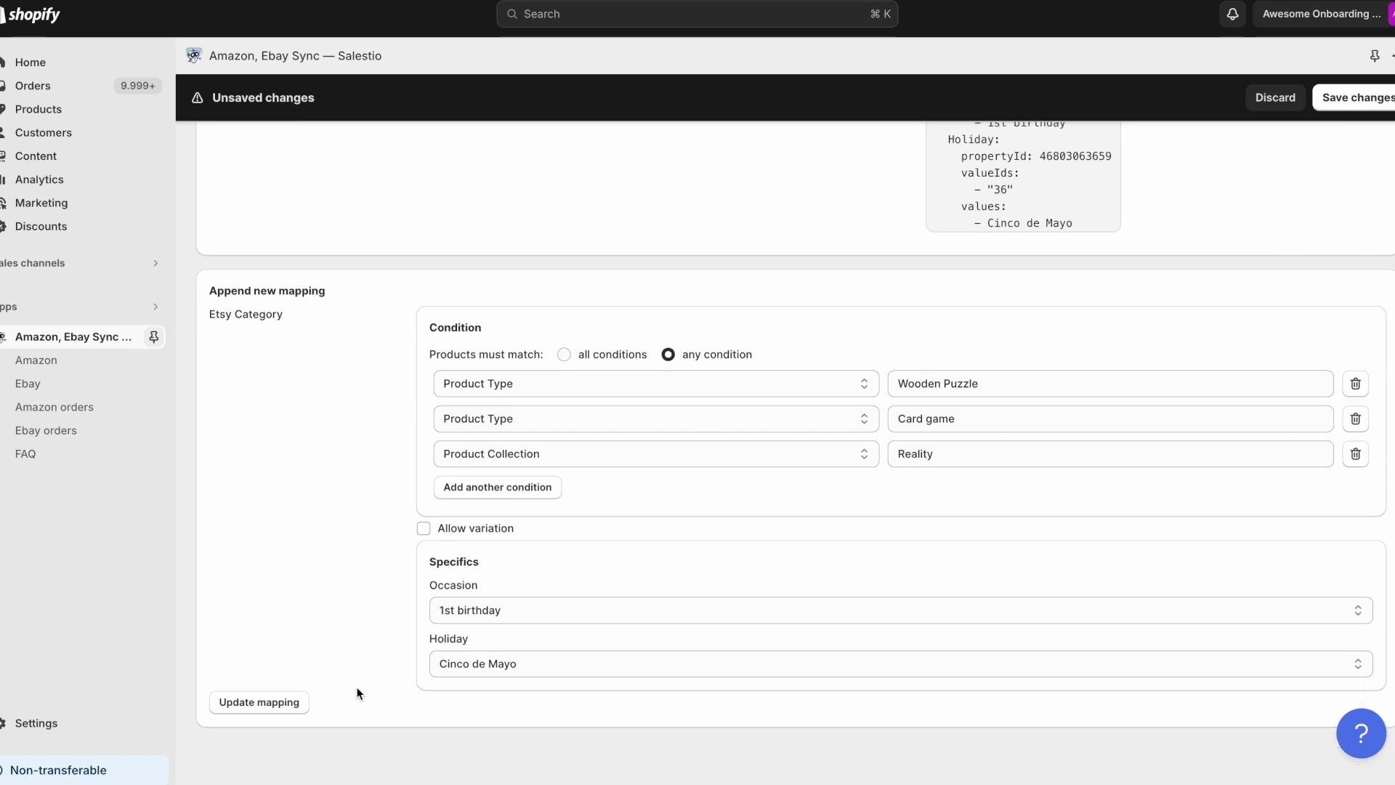
left_click(306, 702)
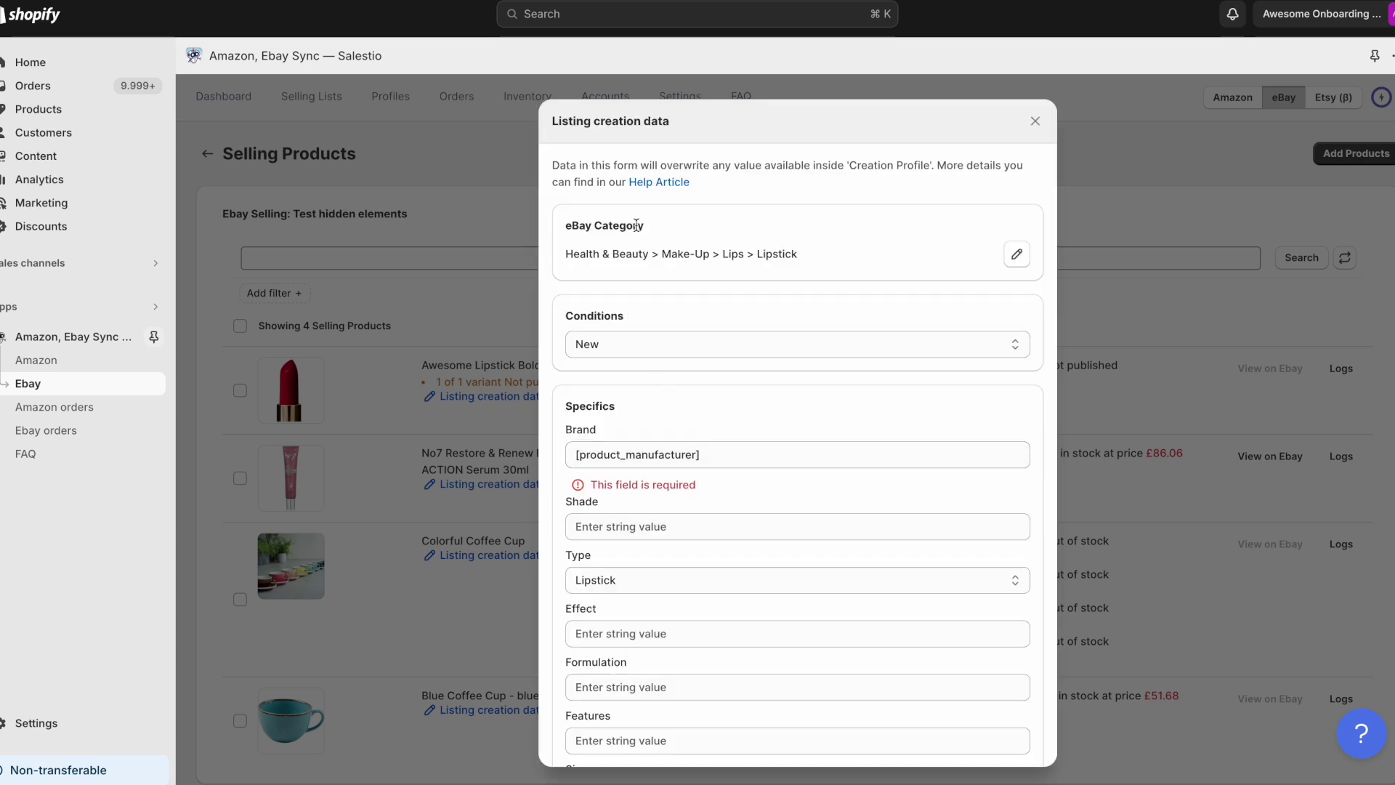
Set the Effect specific to Glitter in the lipstick's eBay listing creation data and save the form
left_click(705, 454)
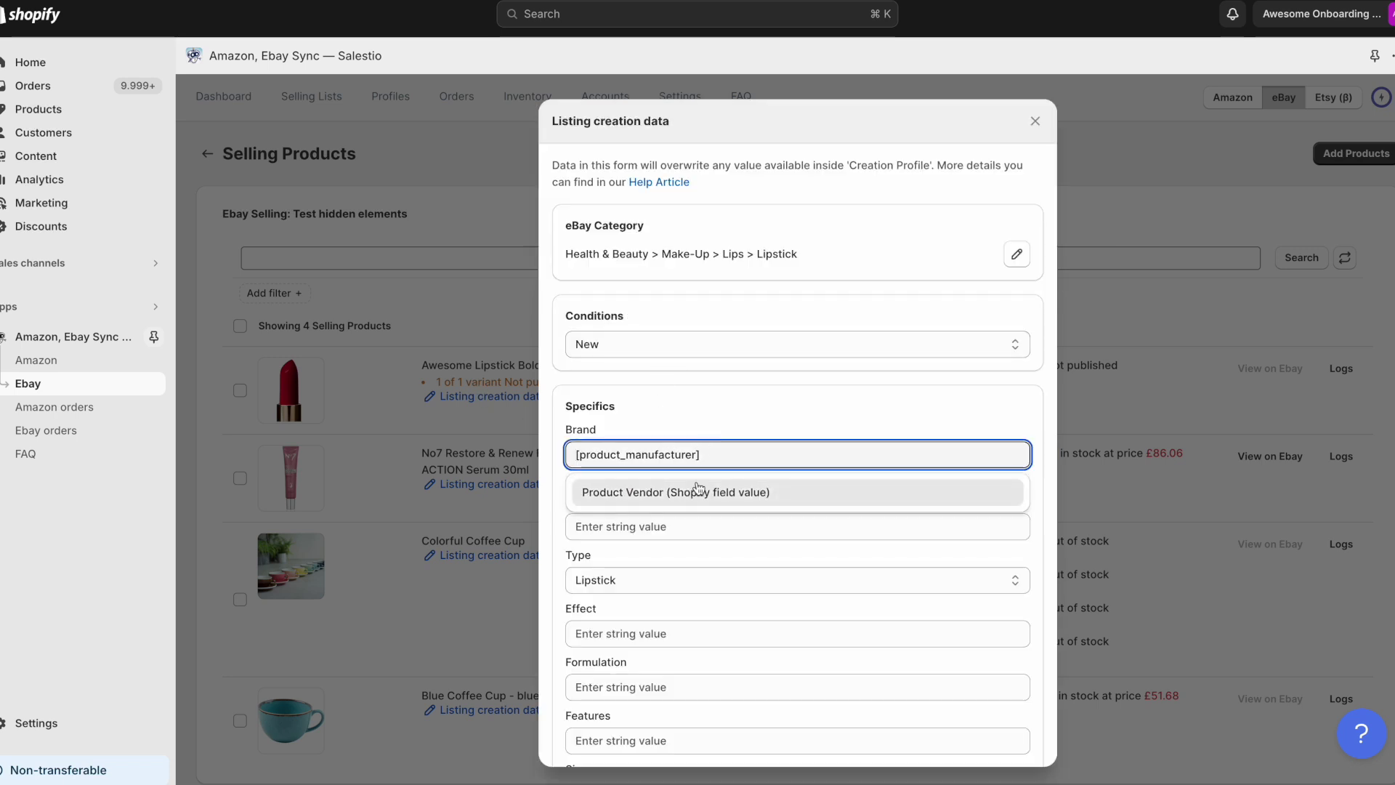
scroll(697, 491, "down", 3)
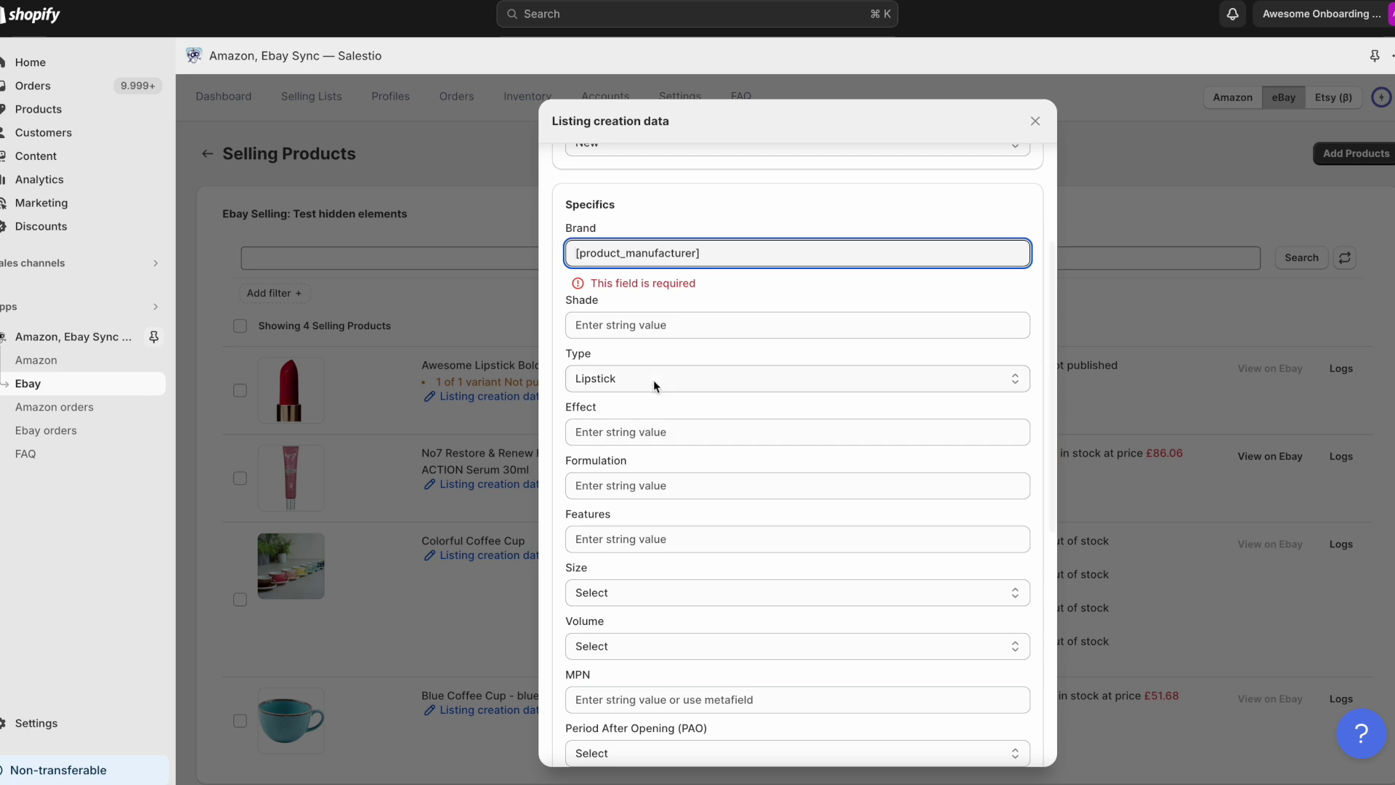
scroll(653, 391, "down", 2)
left_click(650, 322)
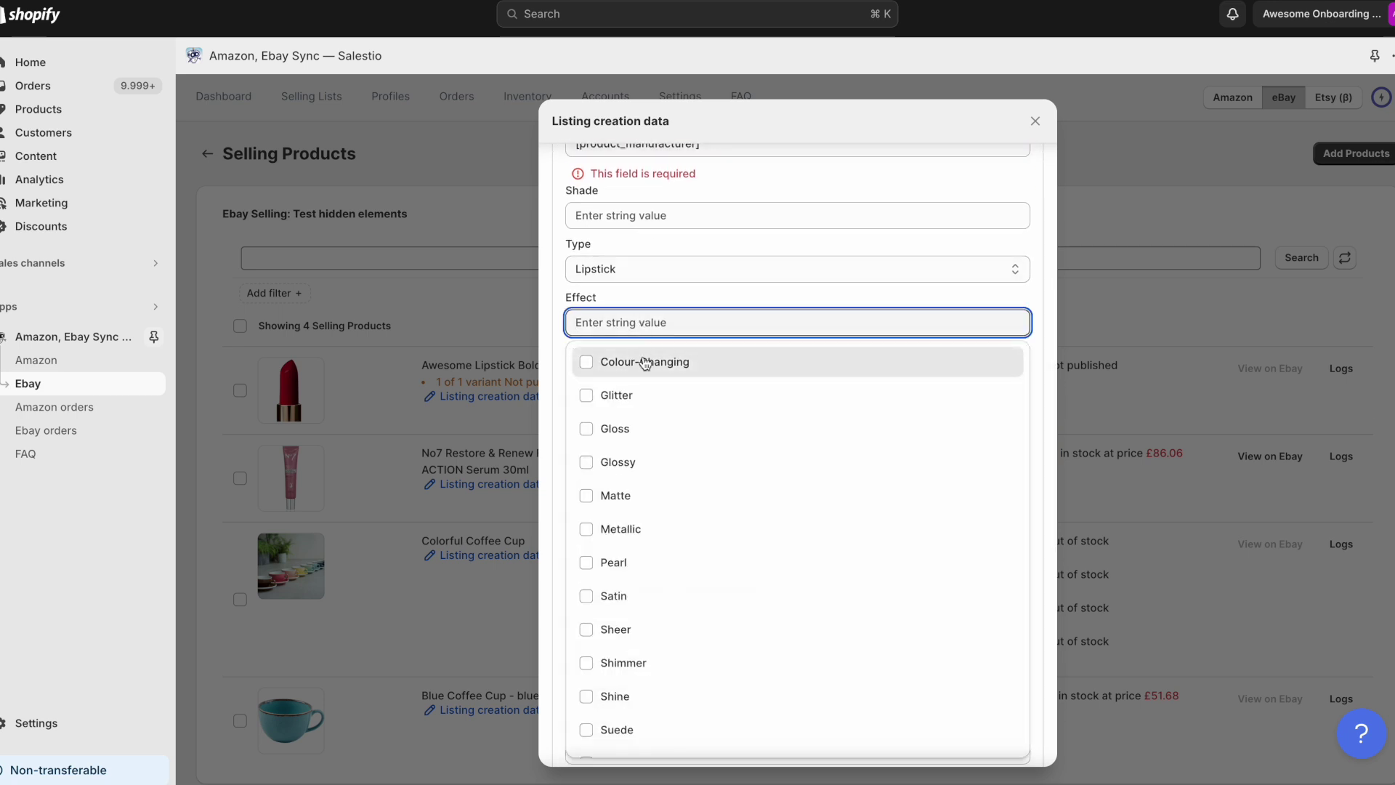
left_click(647, 401)
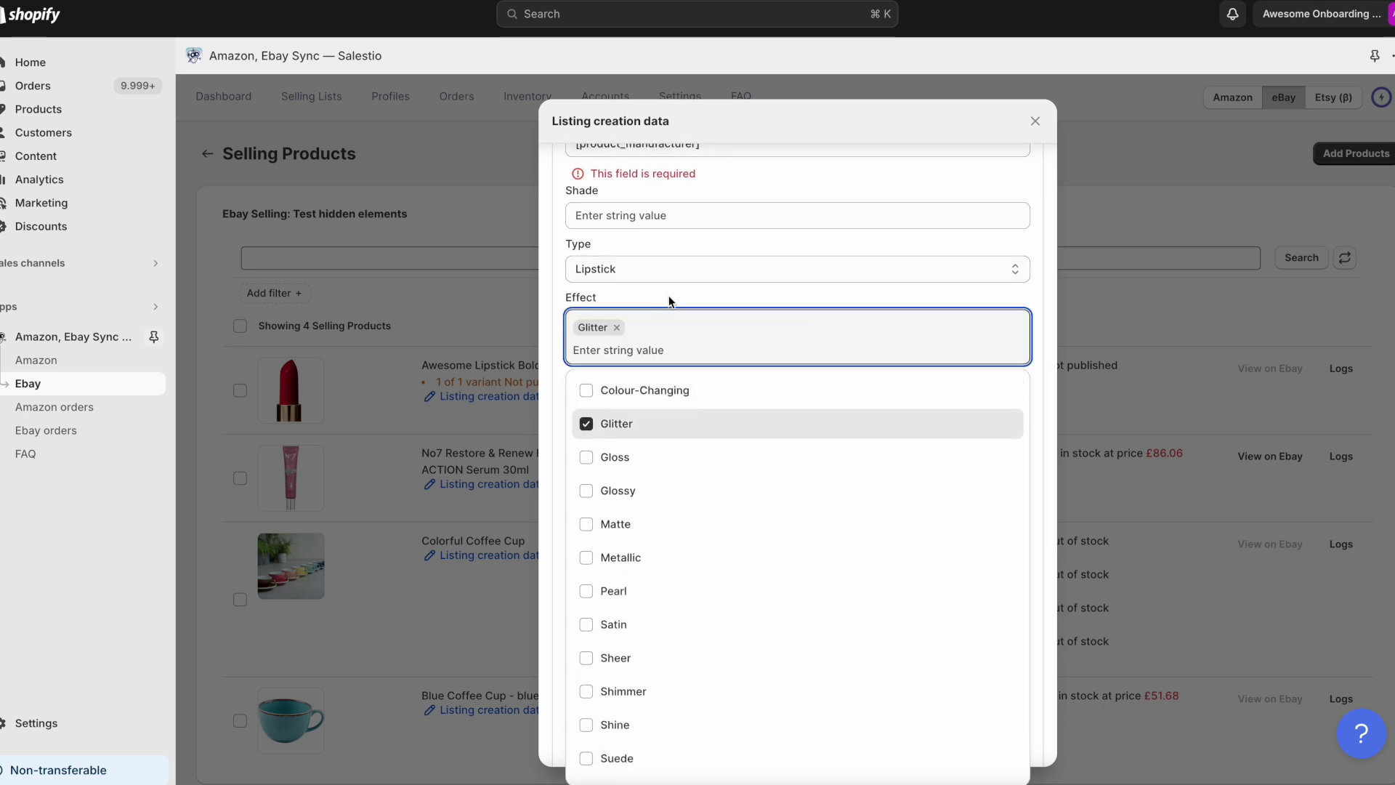
left_click(803, 170)
scroll(804, 281, "down", 6)
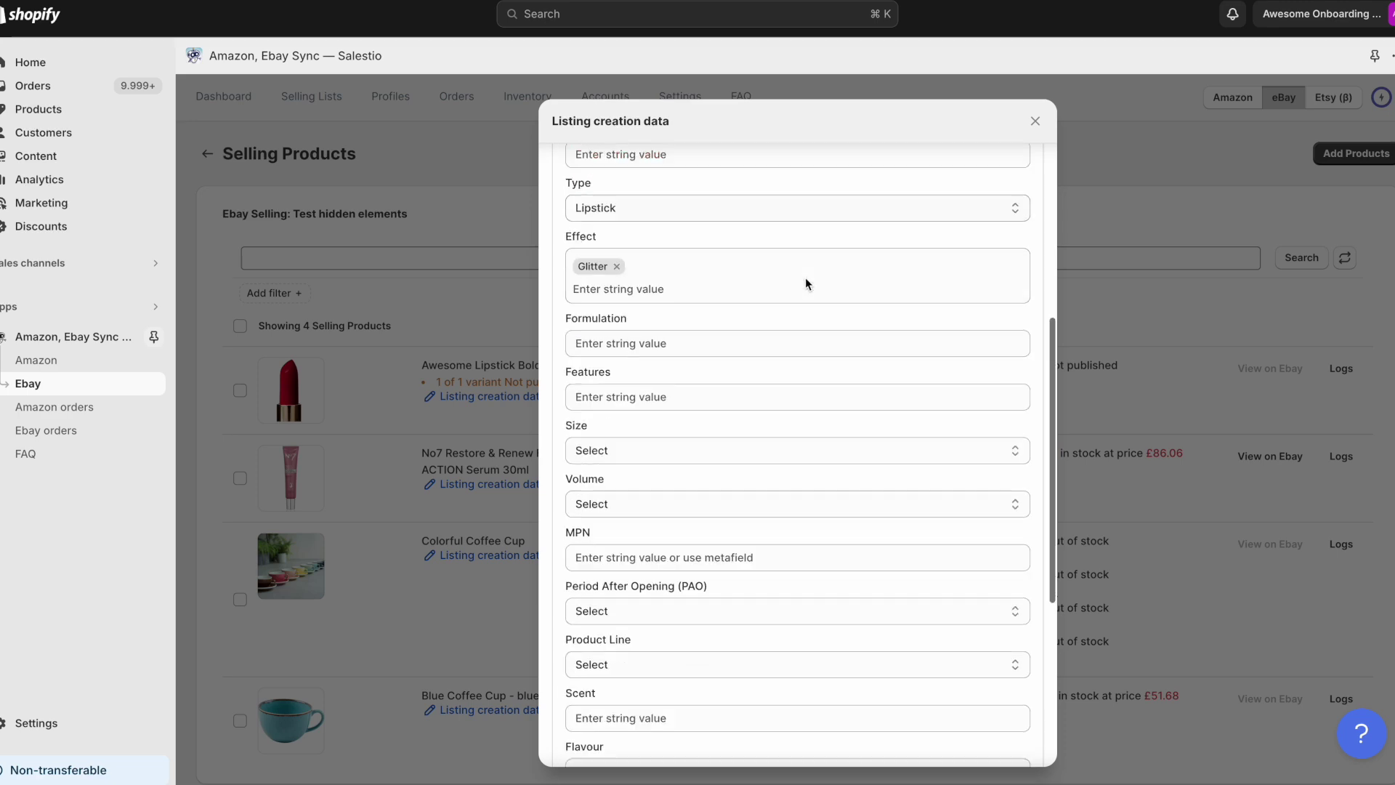
left_click(574, 741)
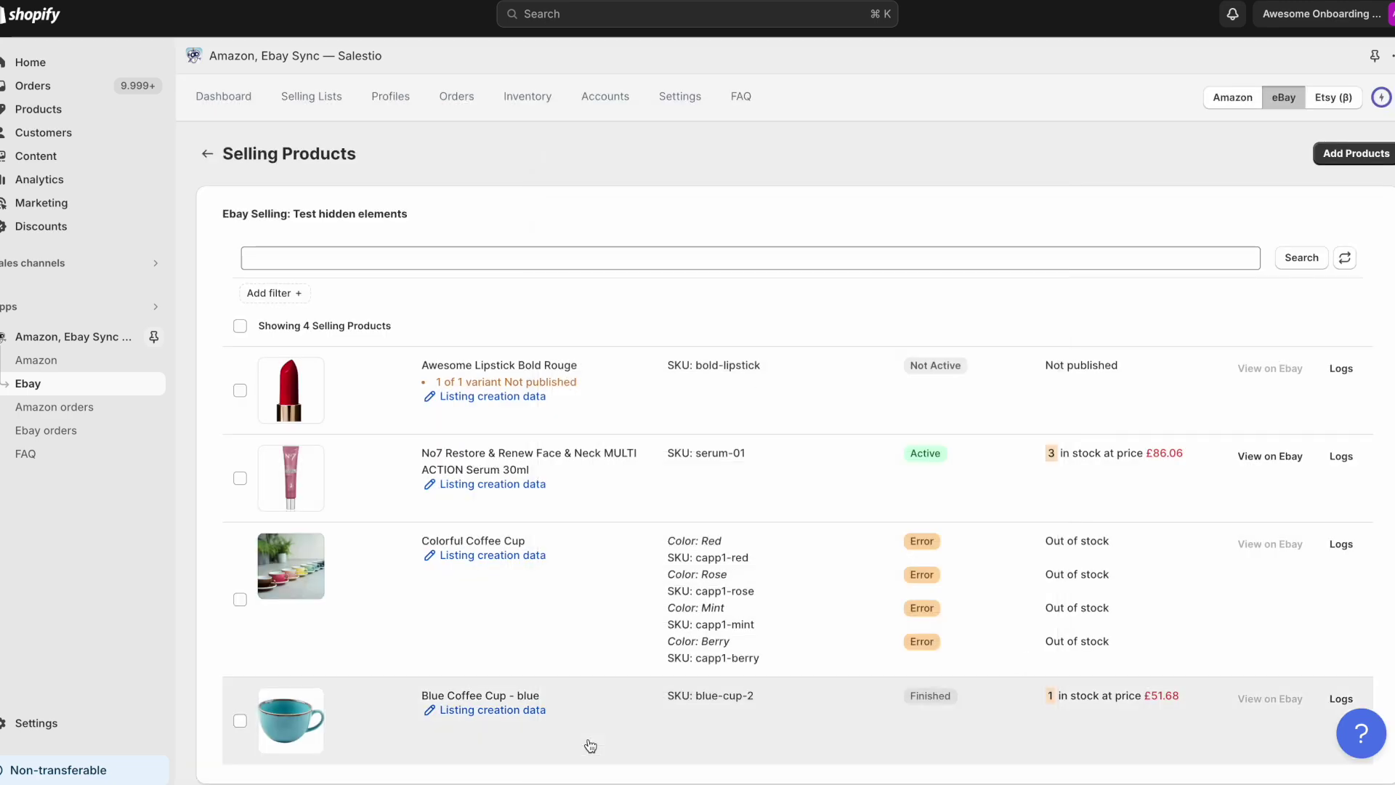
Select Awesome Lipstick Bold Rouge in the eBay Test hidden elements selling list
left_click(240, 391)
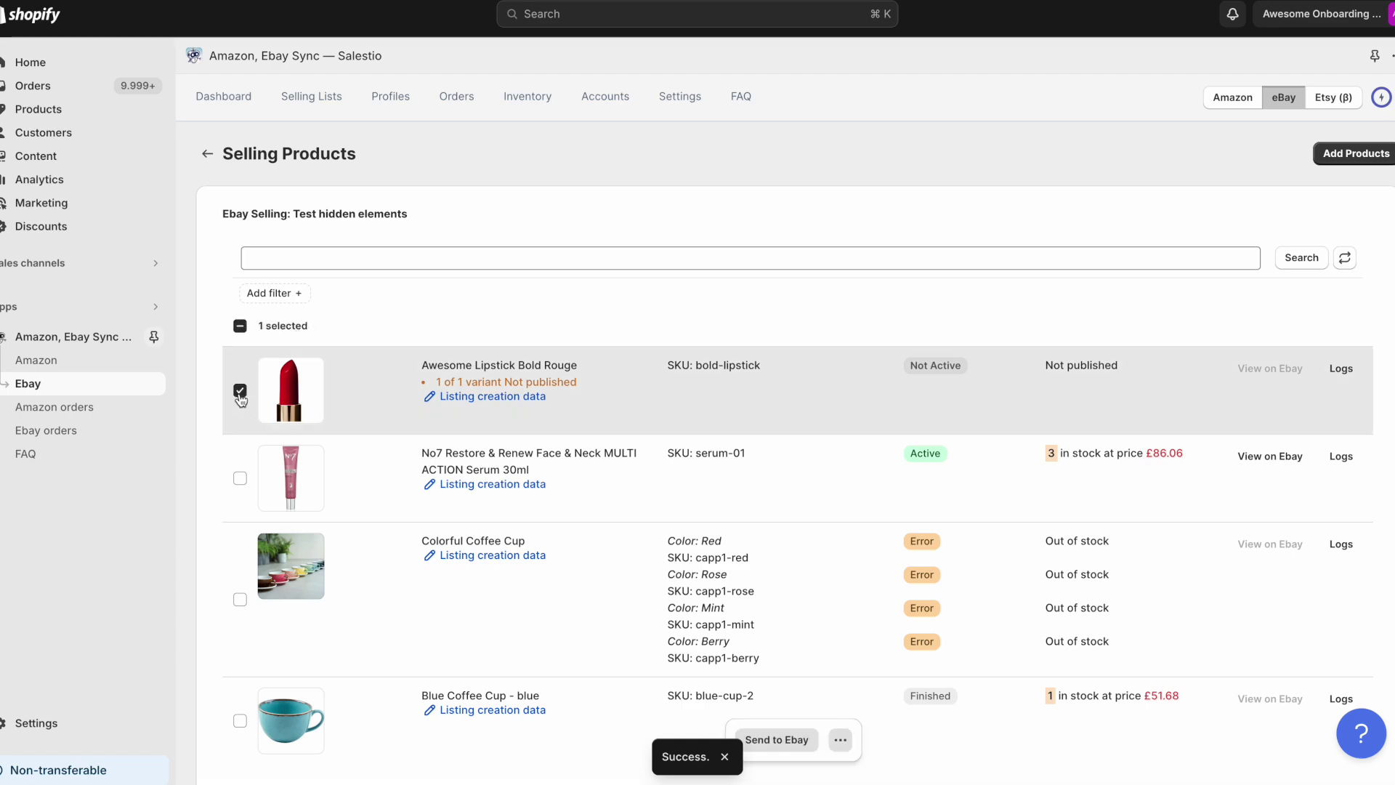